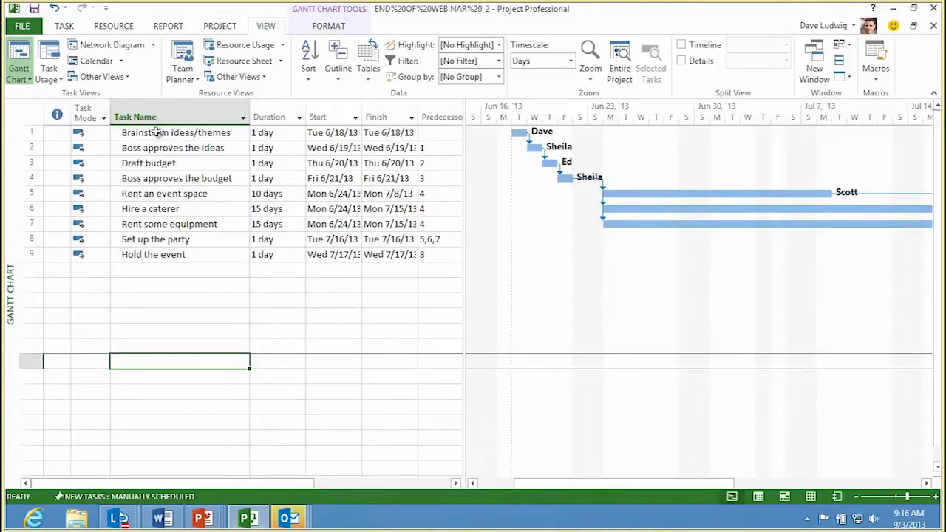
Step: Select the nine party tasks, then switch to the finished Company Party Timeline slide in PowerPoint
drag(156, 131, 388, 260)
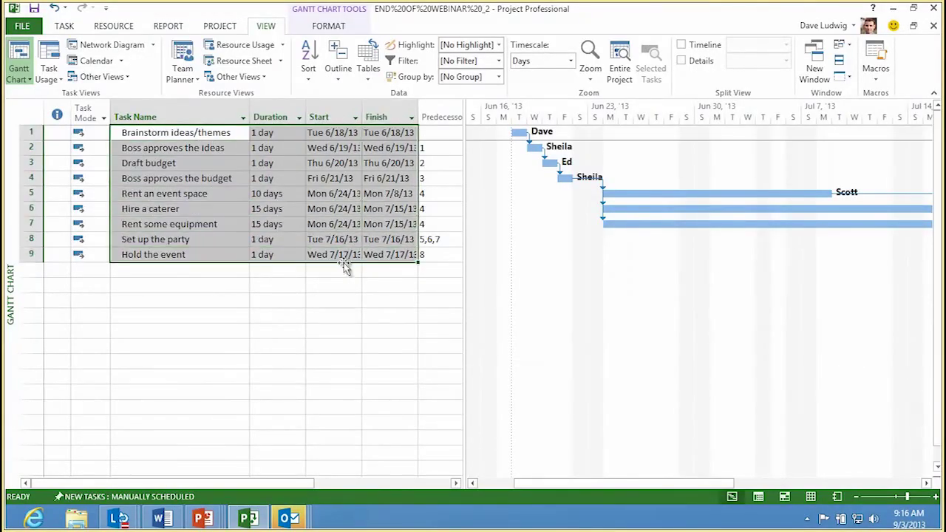
click(222, 287)
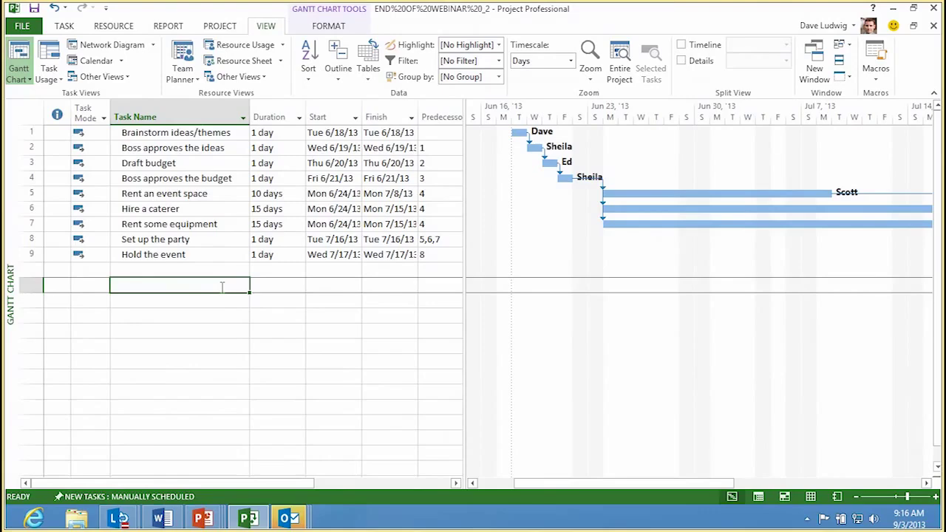
mouse_move(203, 518)
click(249, 436)
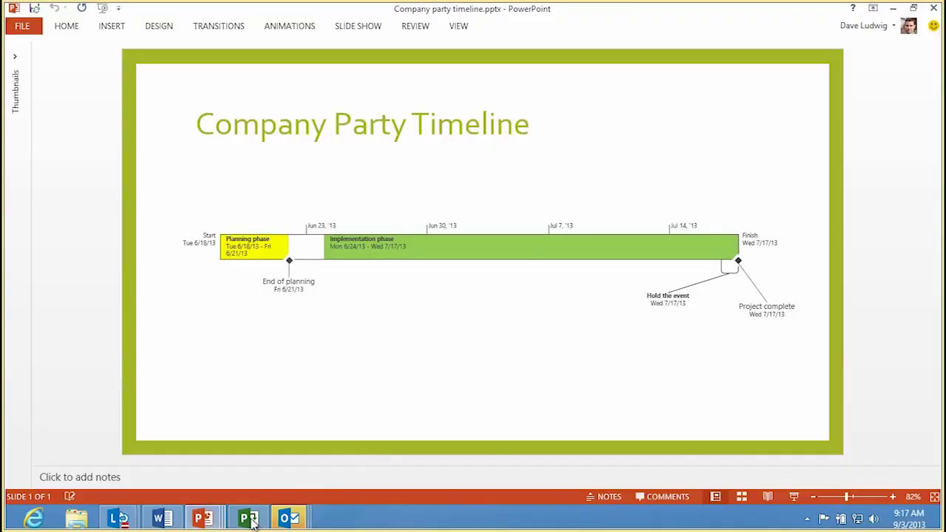
Step: Switch back to the nine-task company party schedule in Project
click(249, 519)
click(210, 353)
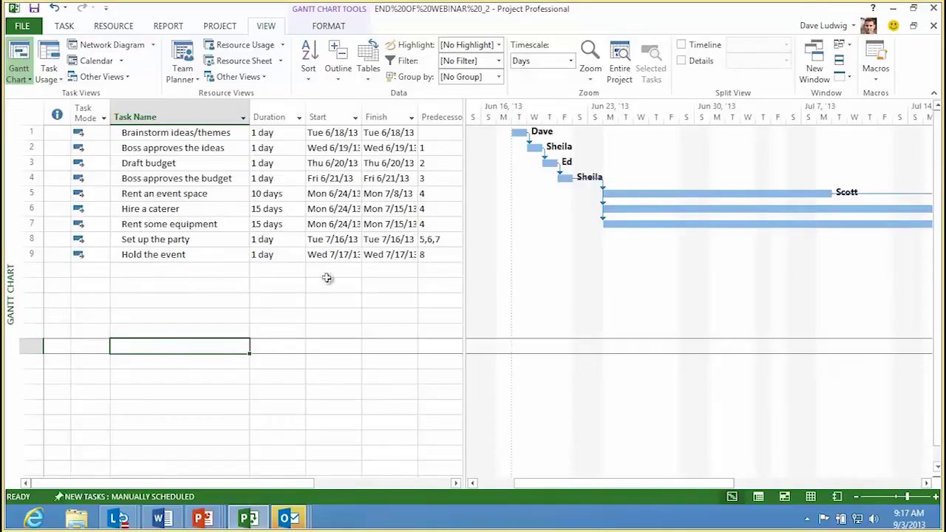
click(214, 268)
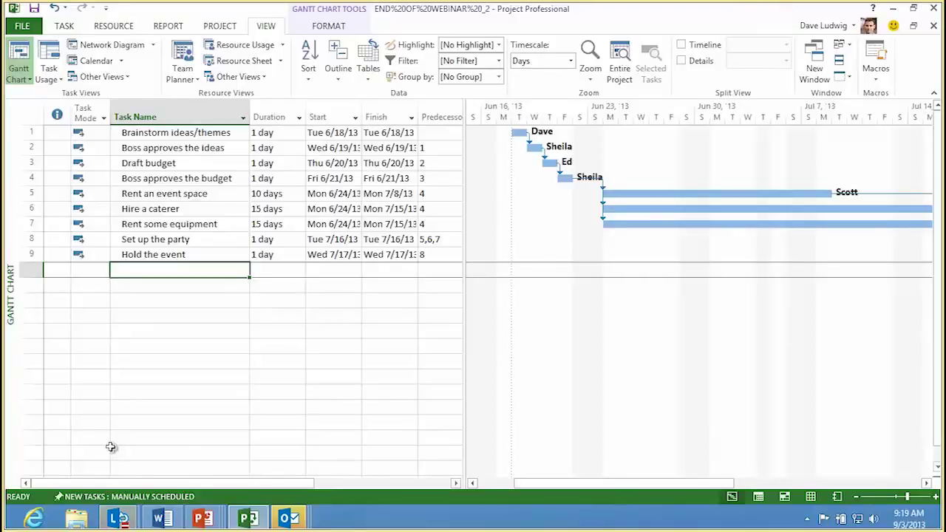
Step: Insert a new milestone as task 10 named 'Project complete'
click(64, 27)
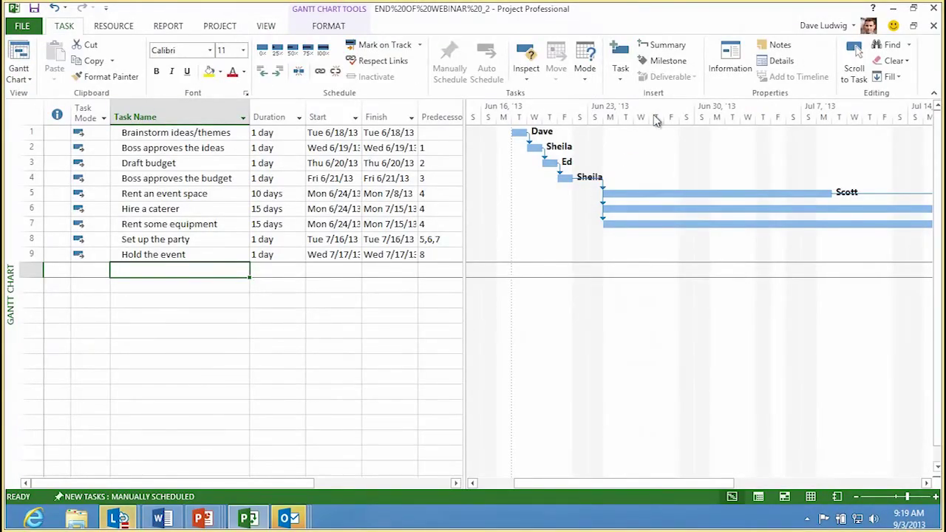
click(660, 60)
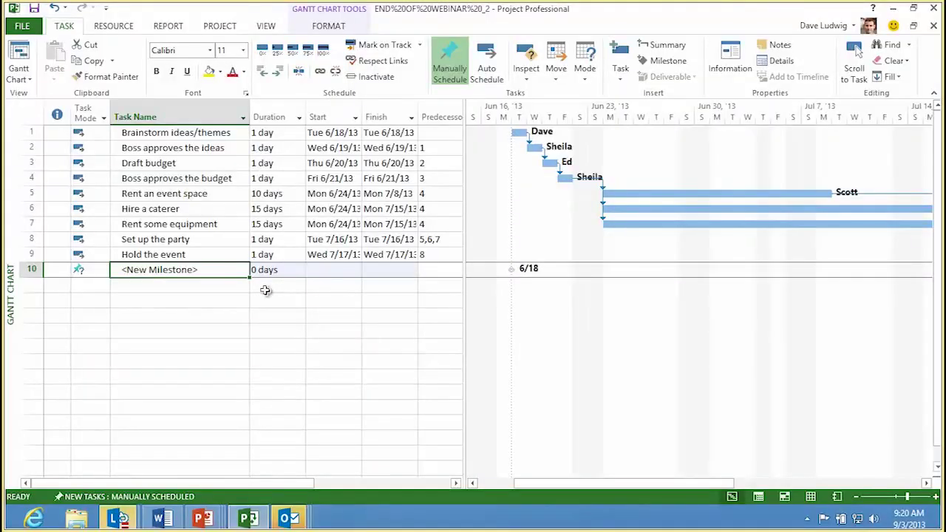
text(P)
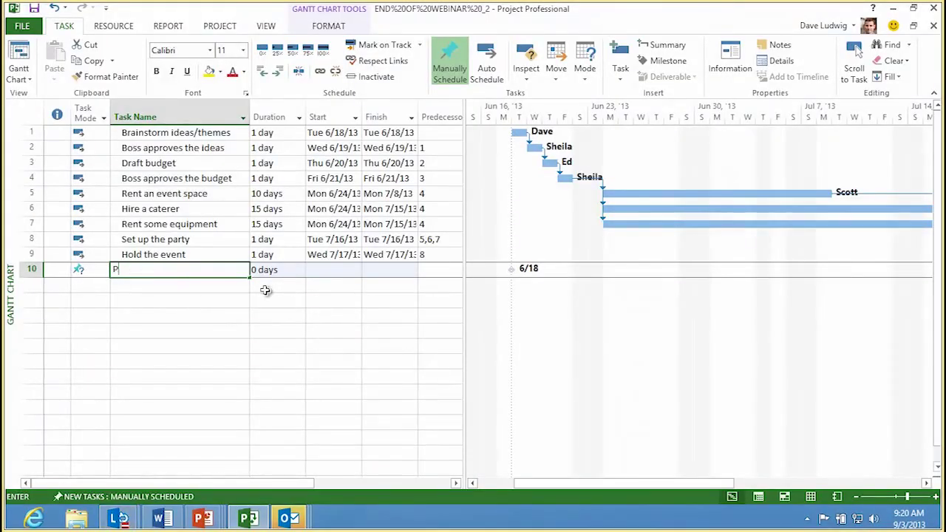
text(roject copmlete)
key(BackSpace)
key(BackSpace)
key(BackSpace)
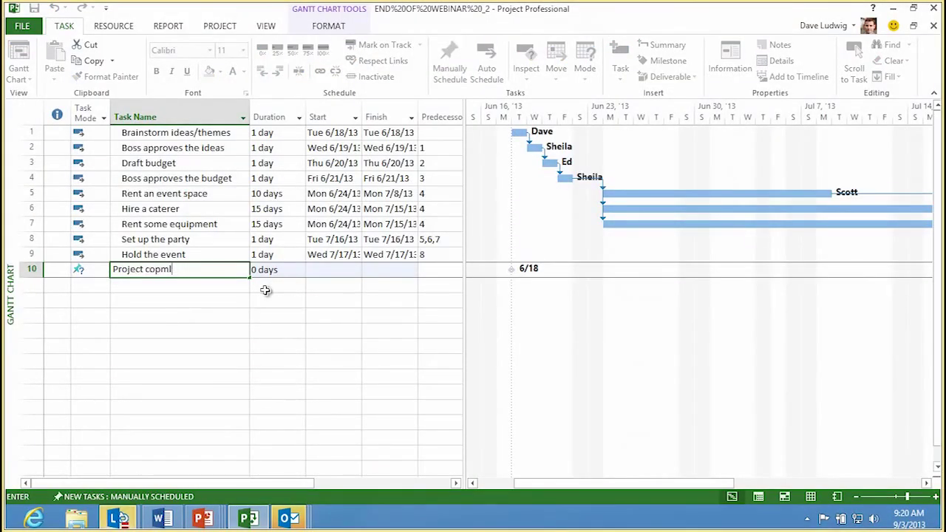
text(mplete)
key(Tab)
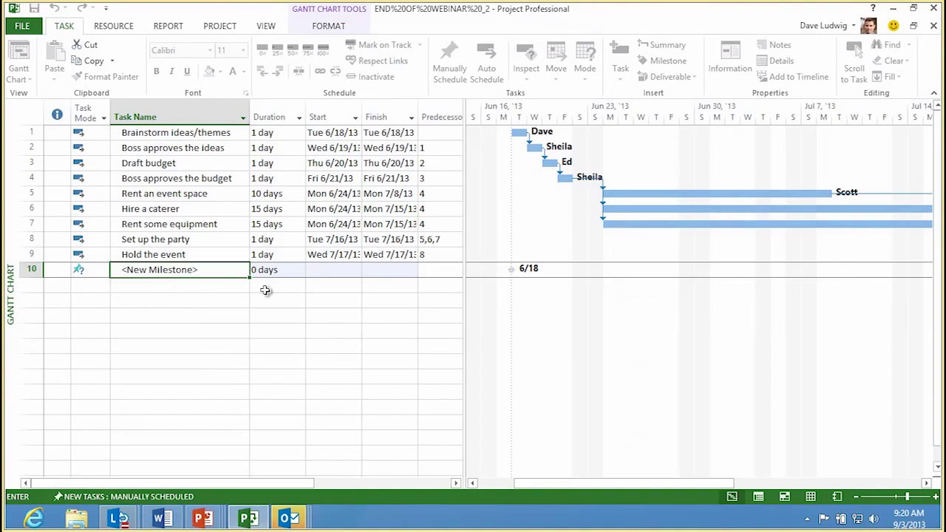
Step: Make Project complete auto-scheduled and link it after Hold the event, landing on 7/17/13
click(105, 271)
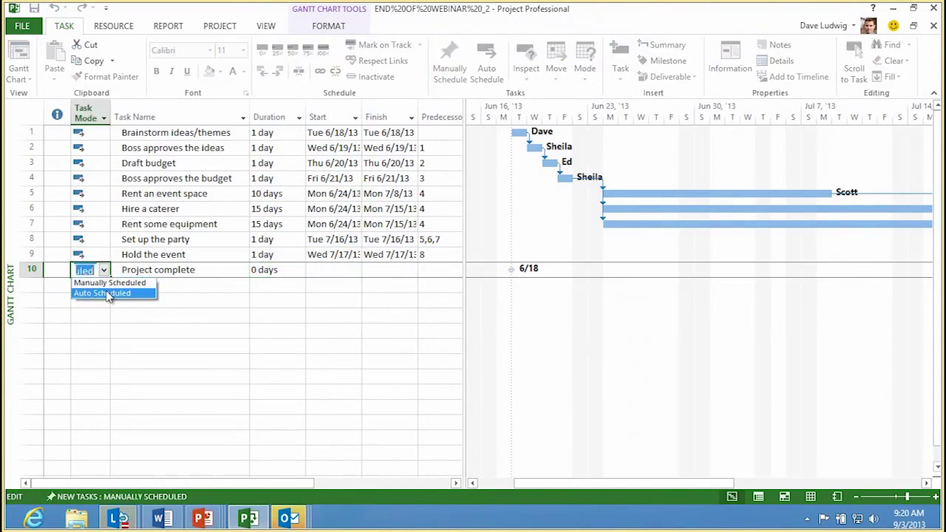
click(106, 292)
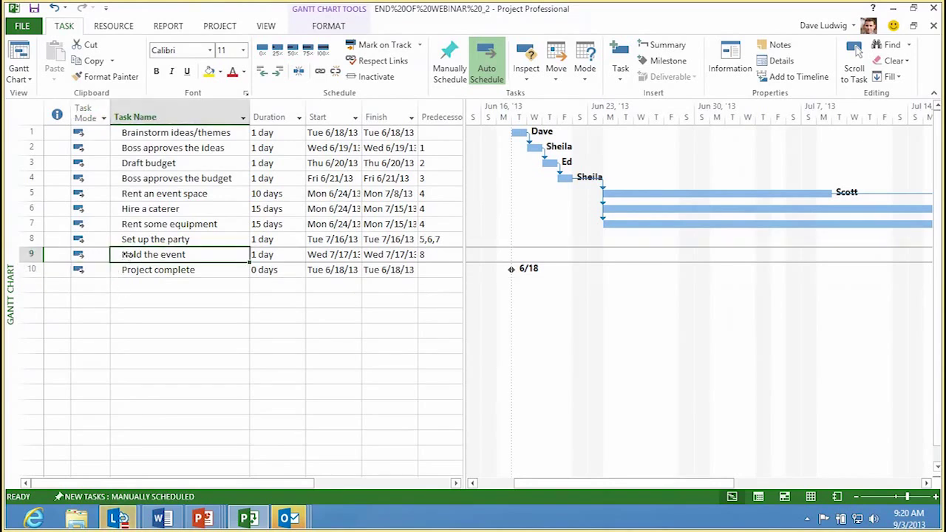
drag(126, 257, 148, 270)
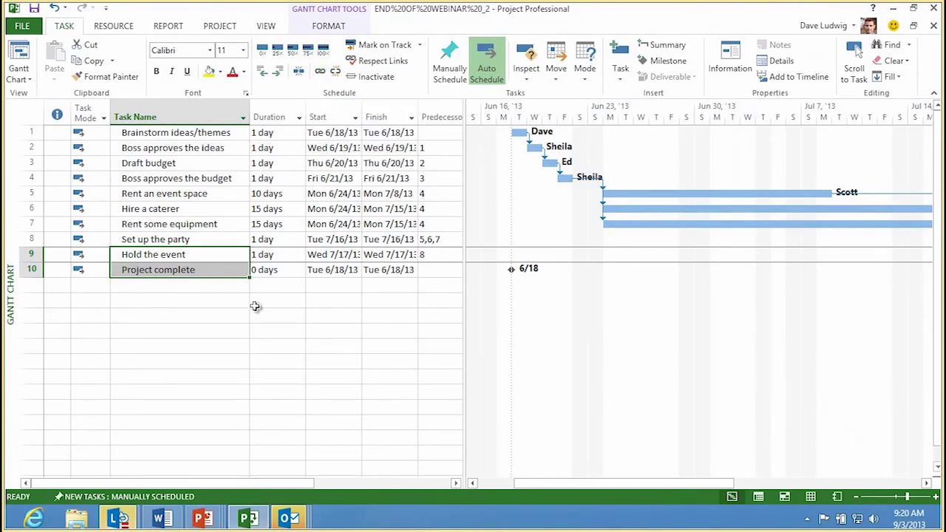
key(ctrl+F2)
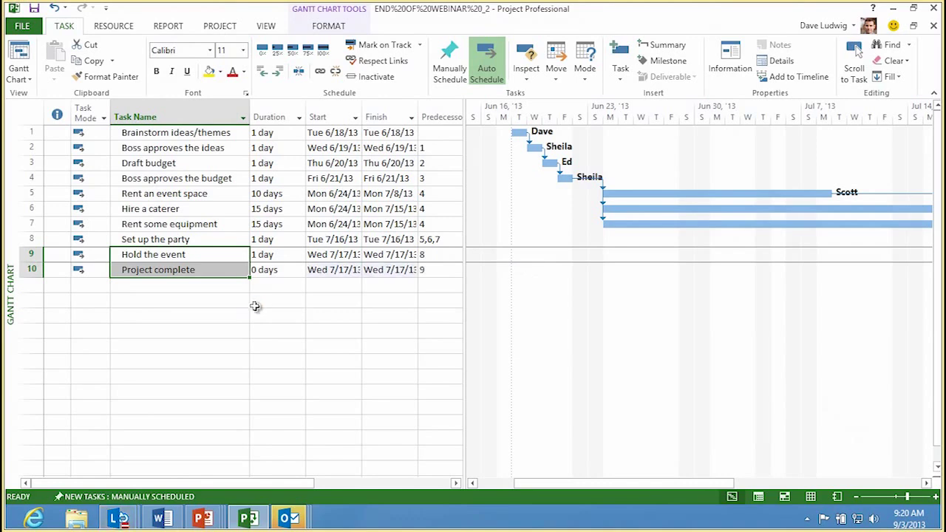
drag(589, 484, 690, 484)
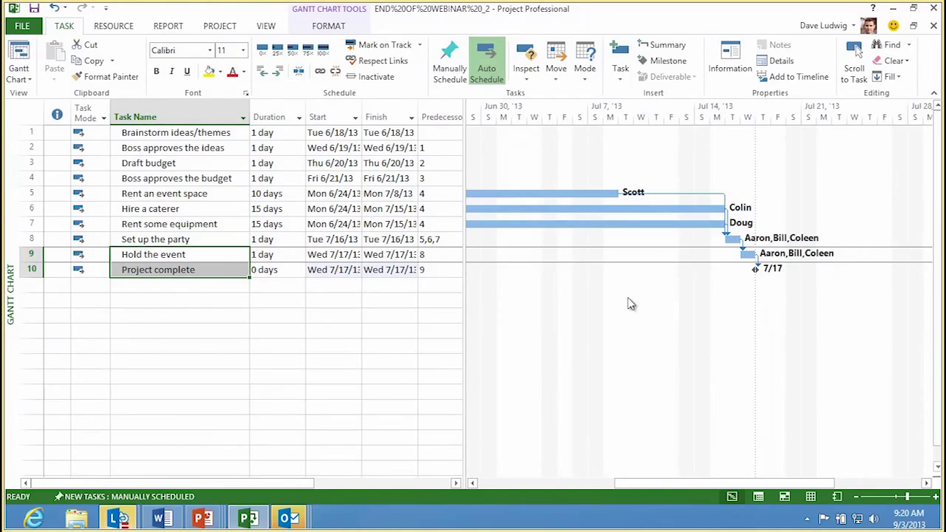
click(215, 134)
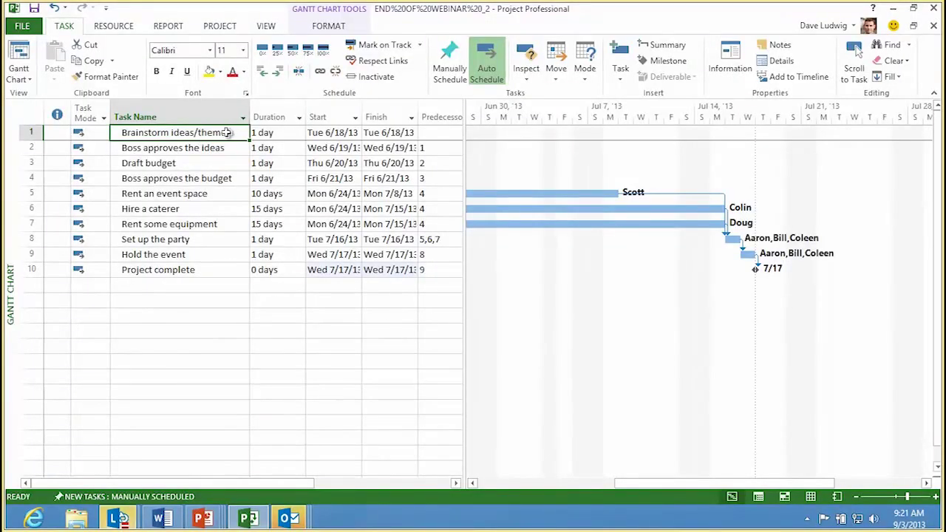
drag(221, 139, 220, 179)
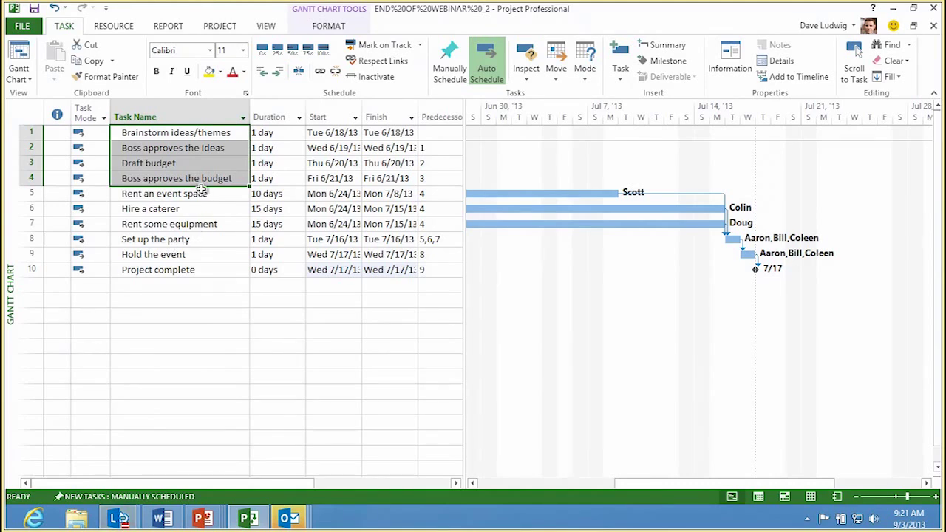
Step: Insert an auto-scheduled 'End of planning' milestone above Rent an event space
click(198, 193)
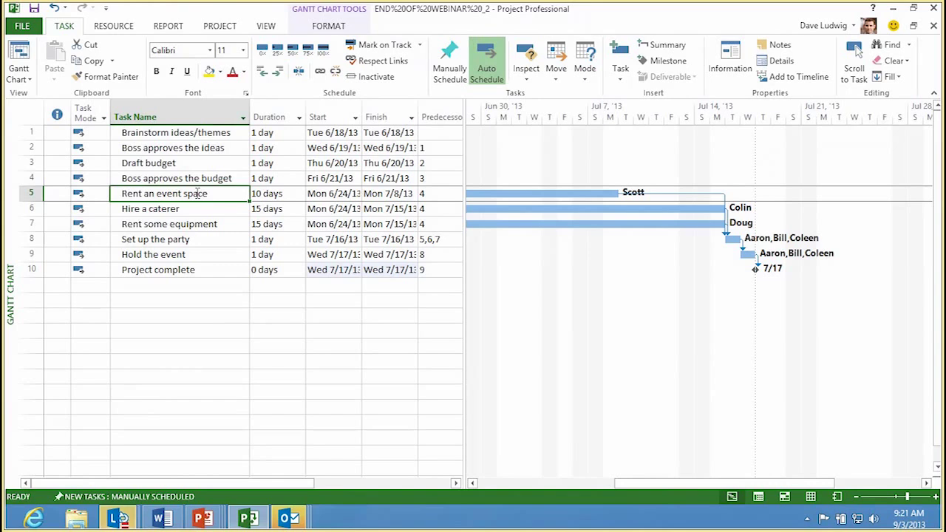
click(663, 60)
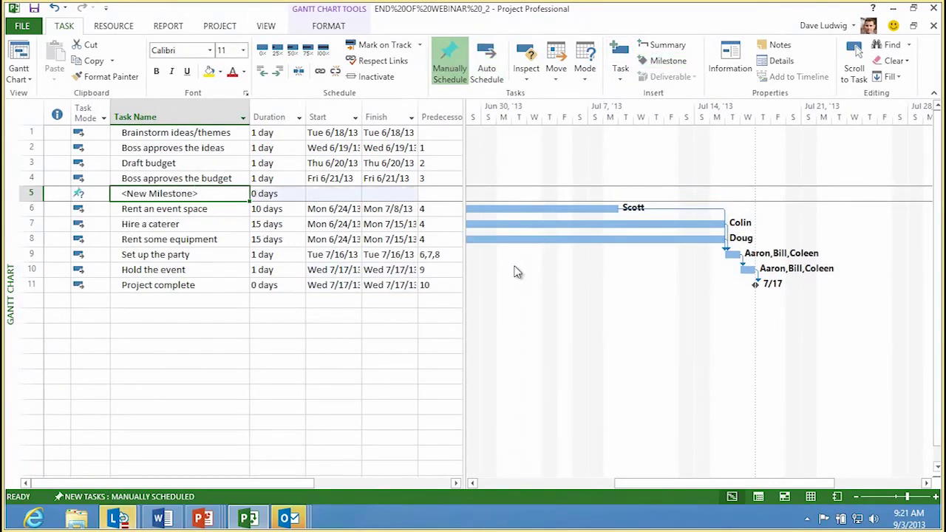
text(End of planning)
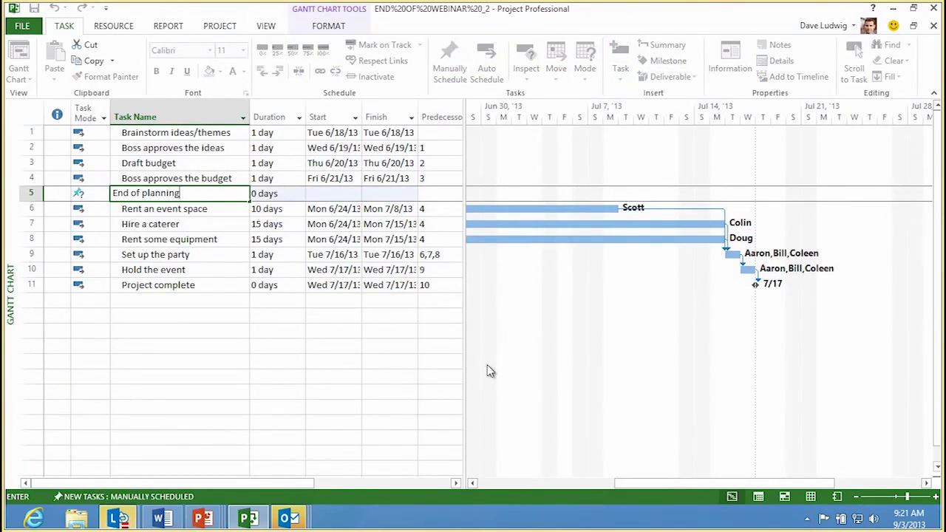
key(Tab)
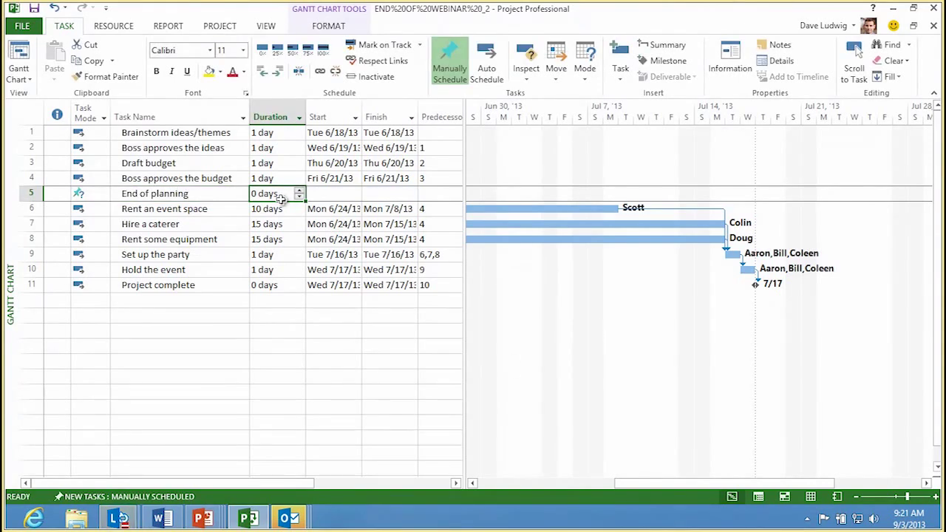
click(95, 193)
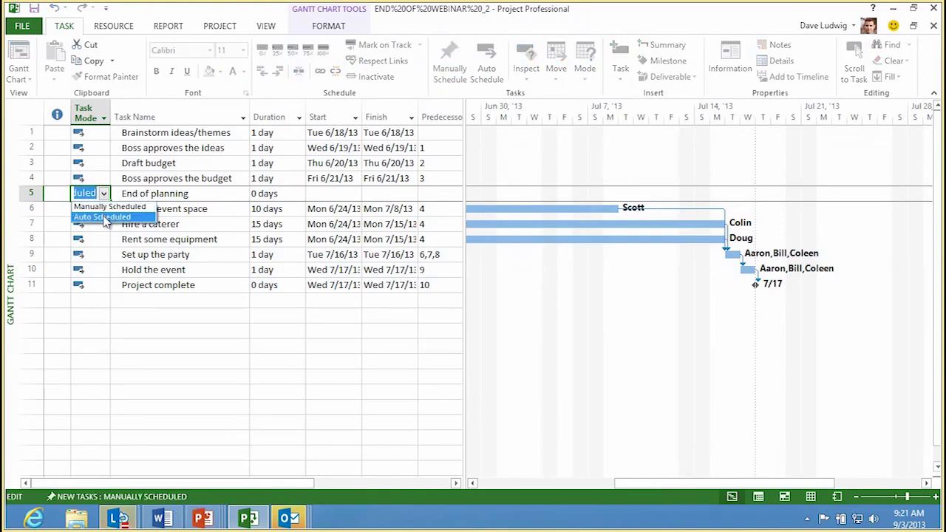
click(106, 218)
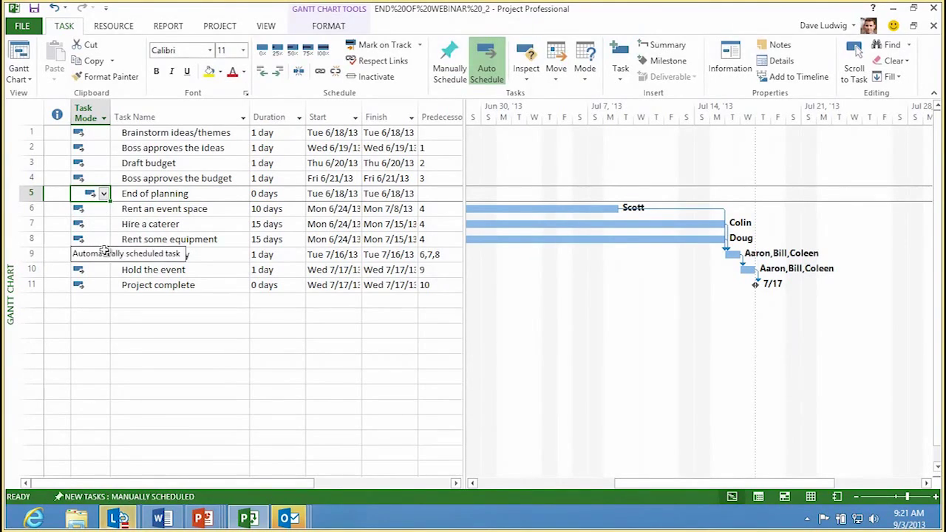
Step: Link End of planning after Boss approves the budget so it falls on 6/21/13
drag(699, 484, 560, 481)
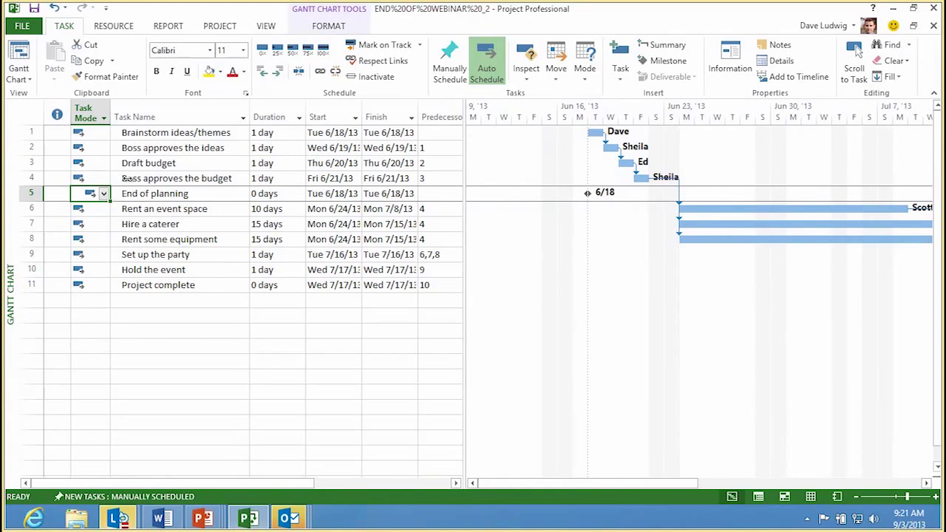
drag(128, 178, 133, 194)
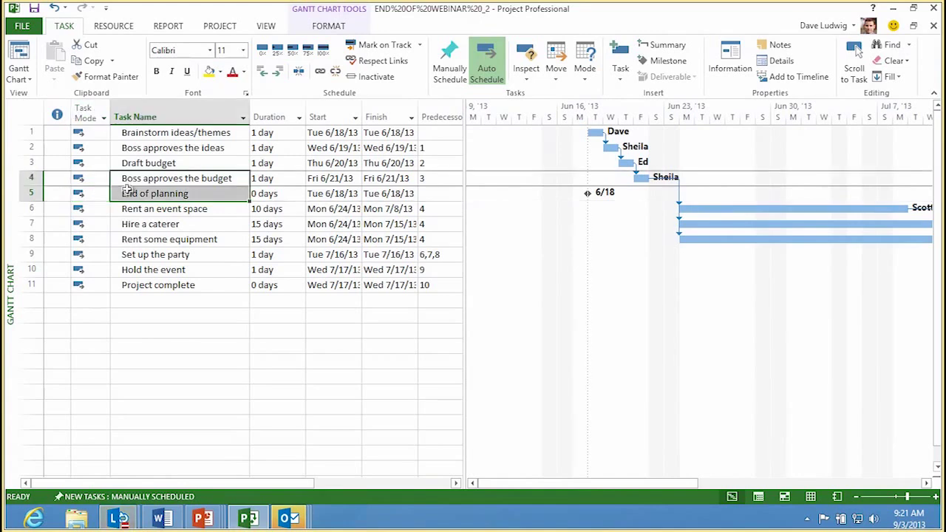
click(321, 74)
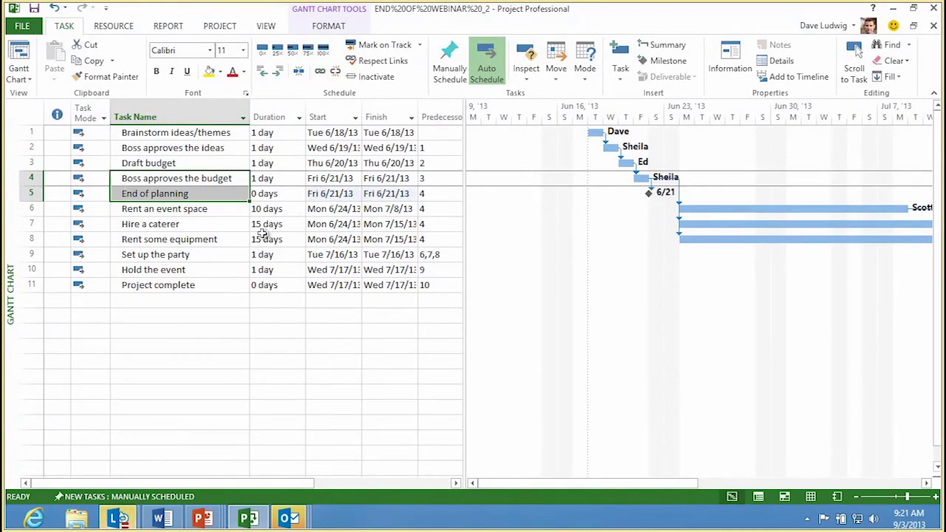
click(224, 194)
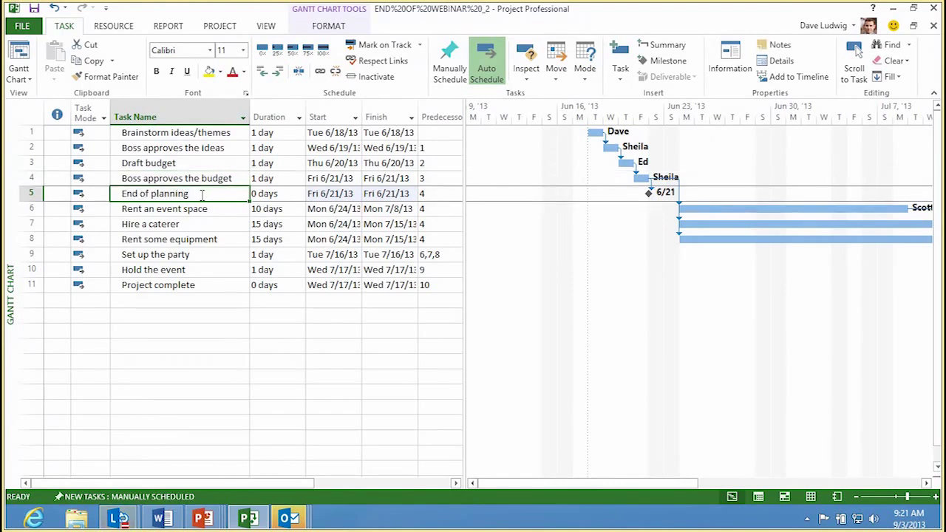
drag(202, 194, 204, 238)
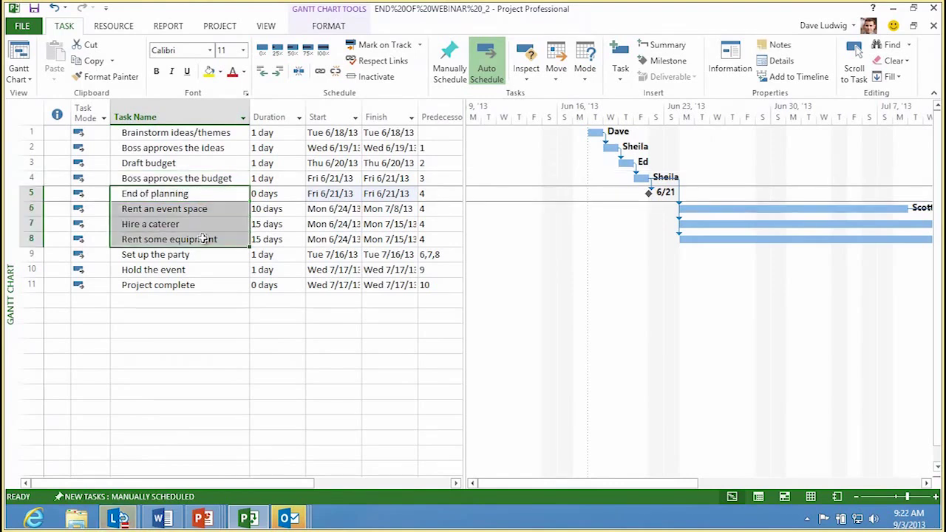
Step: Unlink Rent an event space from task 4 and link it after End of planning
click(197, 193)
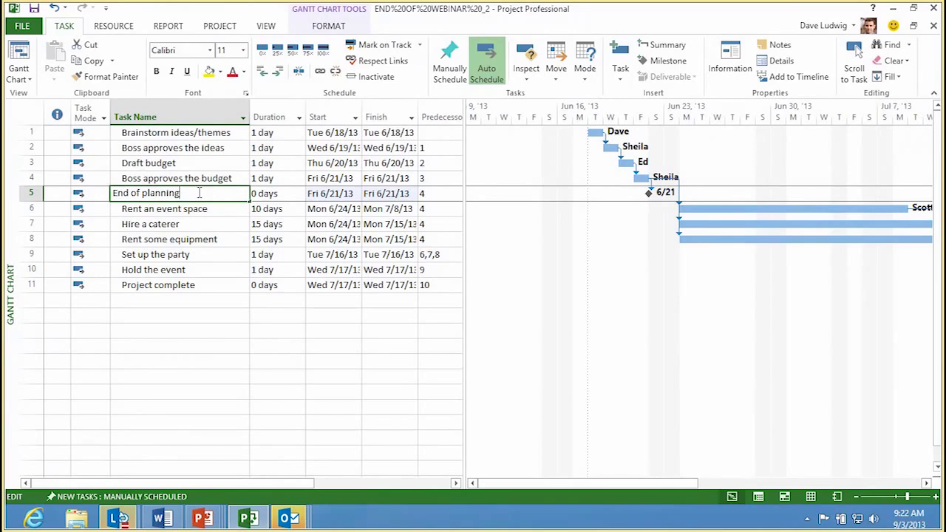
drag(198, 210, 196, 239)
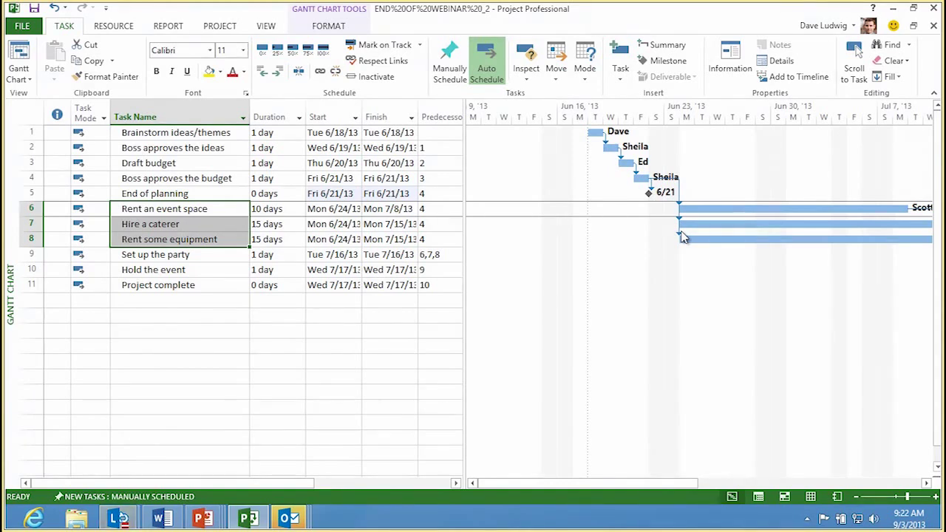
click(244, 209)
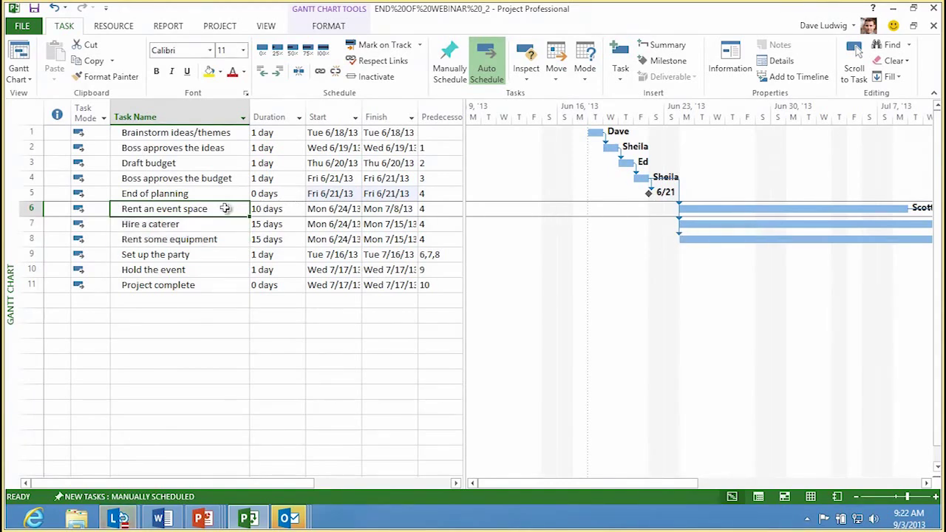
click(336, 74)
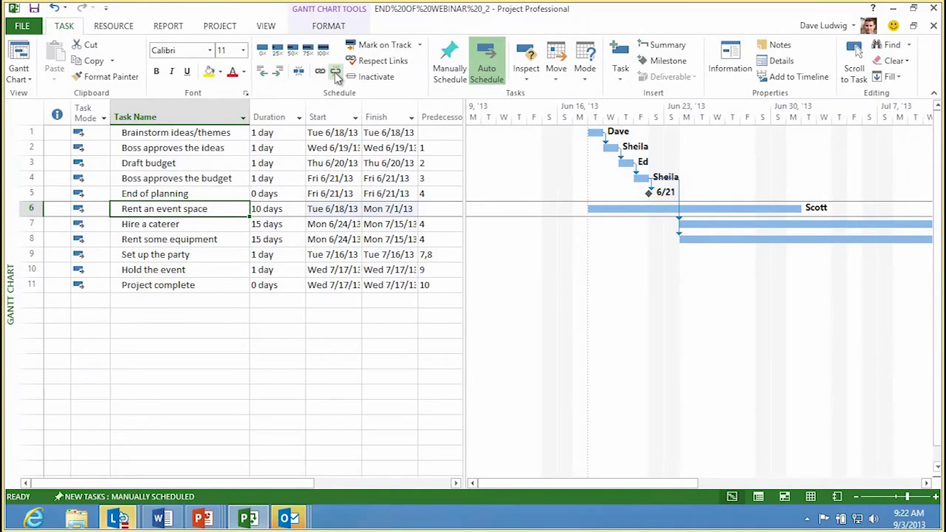
click(194, 194)
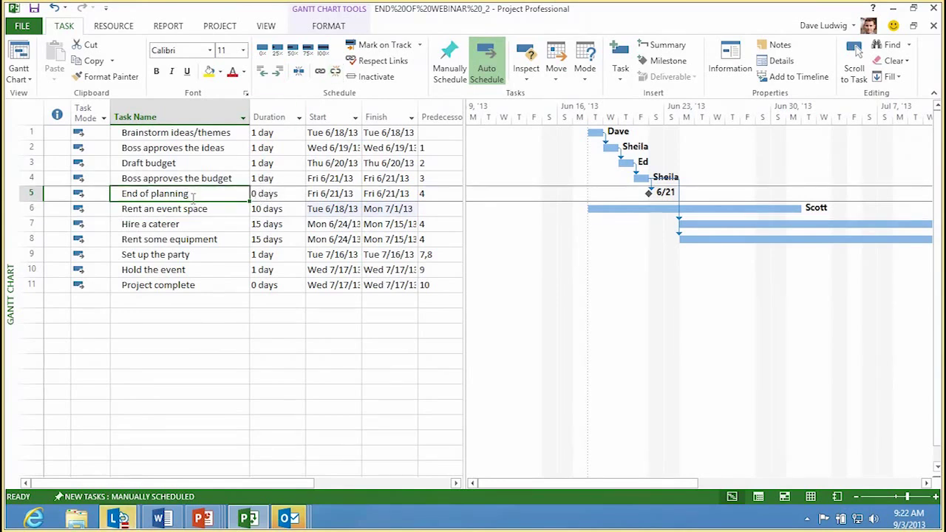
shift+click(196, 210)
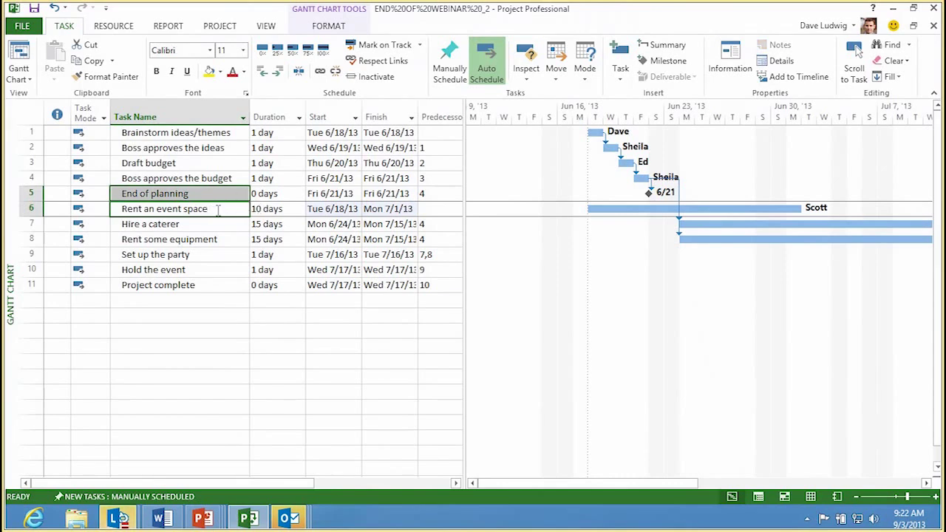
click(319, 71)
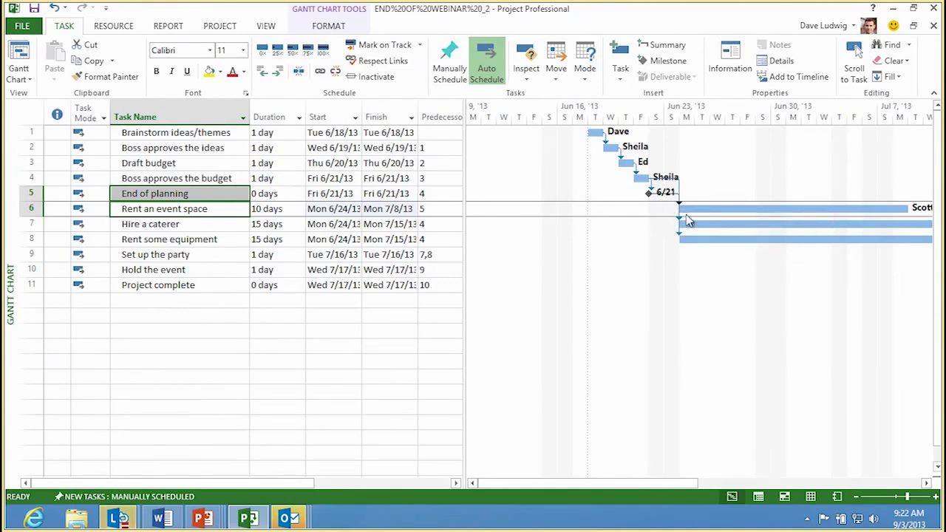
click(158, 209)
Step: Widen the task table and change Hire a caterer's predecessor from 4 to 5
click(179, 224)
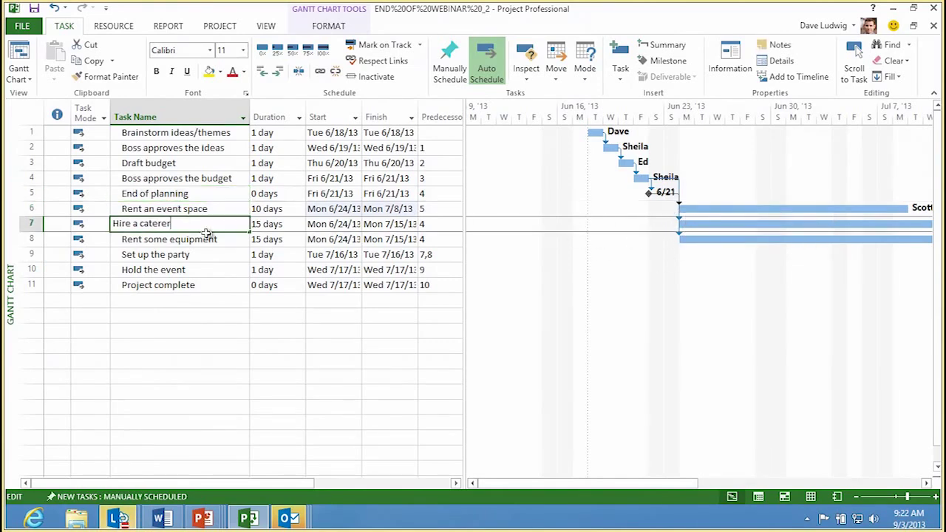
shift+click(207, 240)
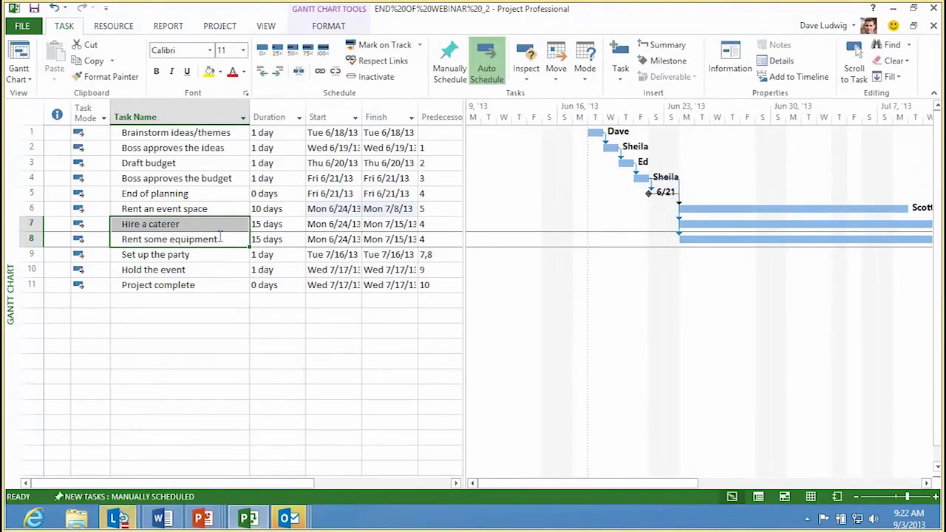
drag(465, 193, 480, 193)
click(219, 225)
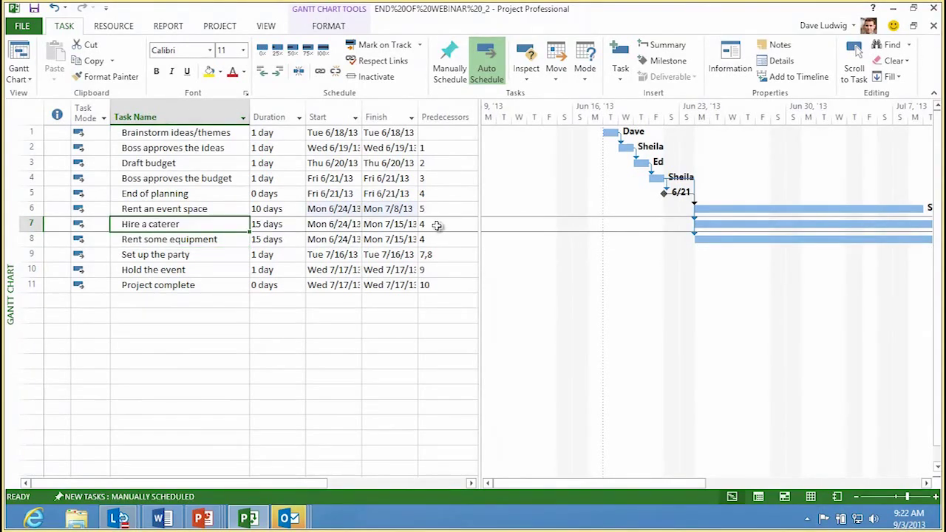
click(31, 224)
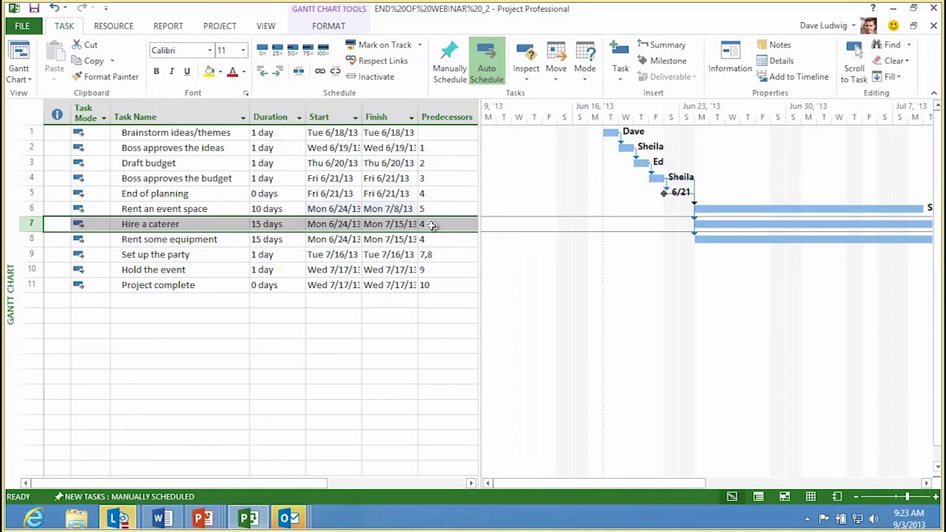
click(432, 225)
click(443, 225)
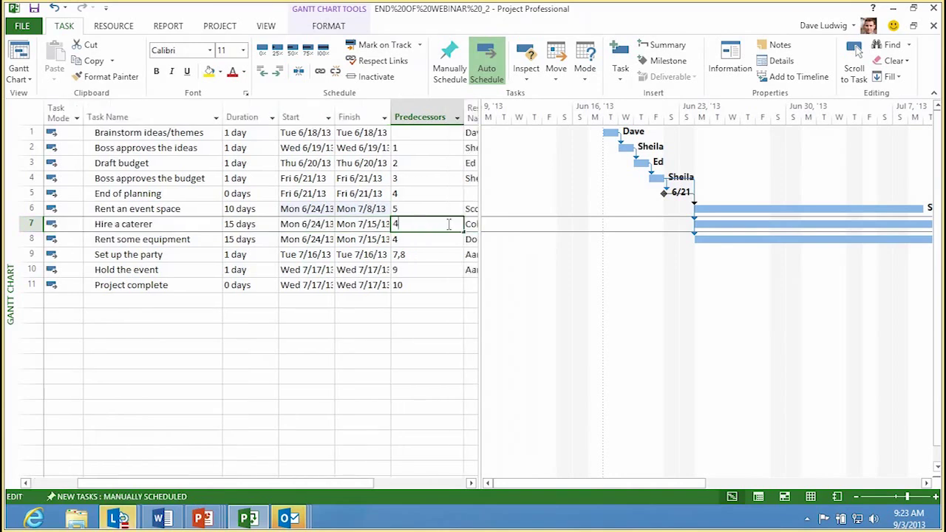
key(BackSpace)
text(5)
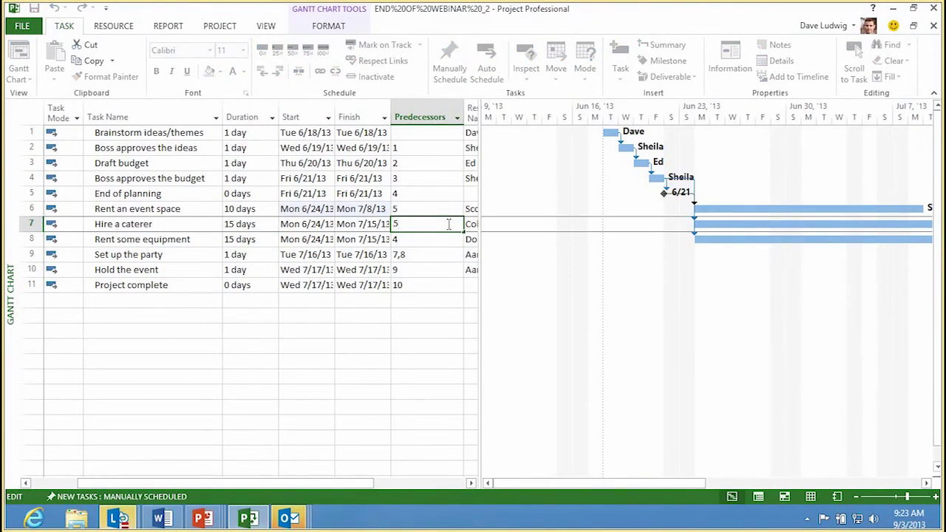
key(Return)
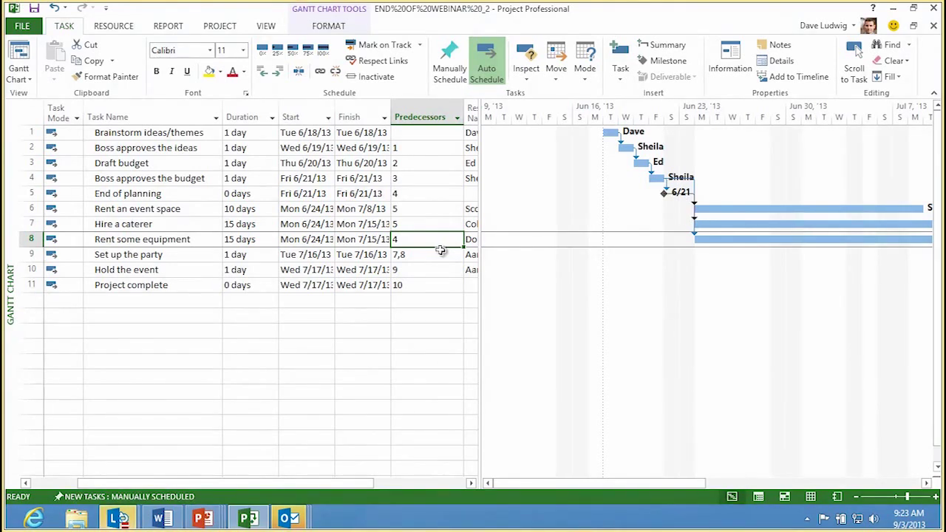
Step: Change Rent some equipment's predecessor from 4 to 5
drag(228, 484, 183, 484)
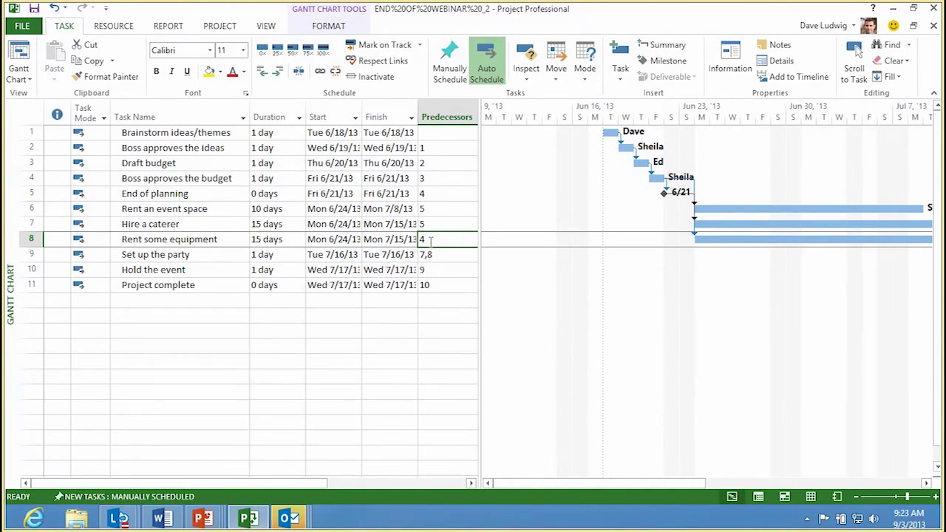
key(BackSpace)
text(5)
key(Return)
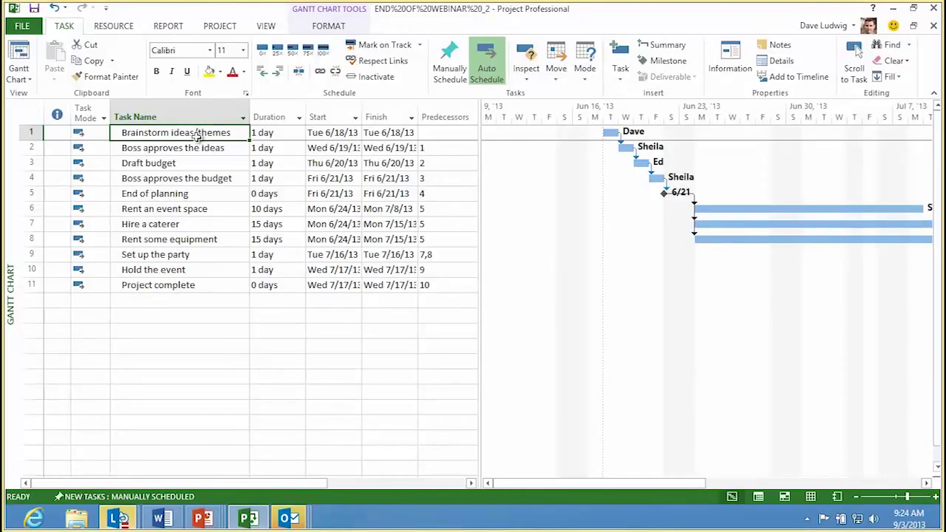
Step: Put tasks 1–5 under a new summary task named 'Planning phase'
drag(200, 133, 199, 191)
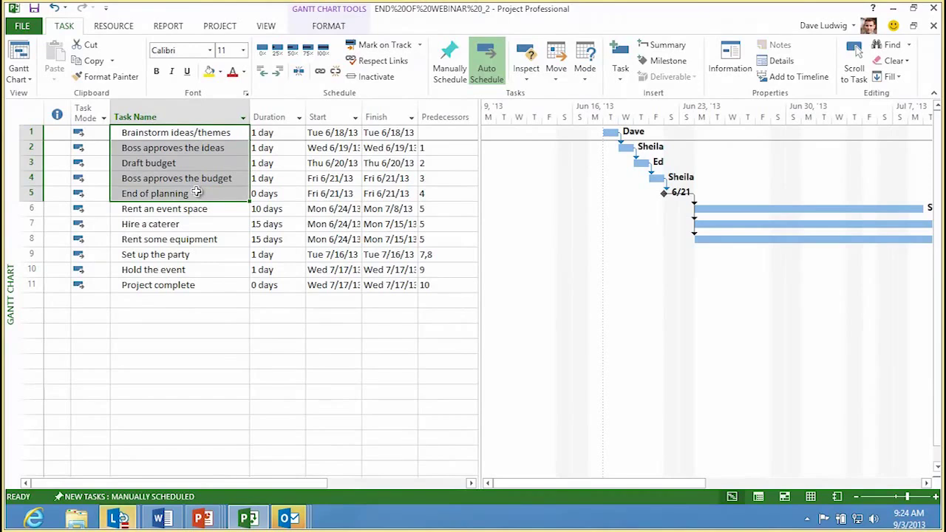
click(665, 46)
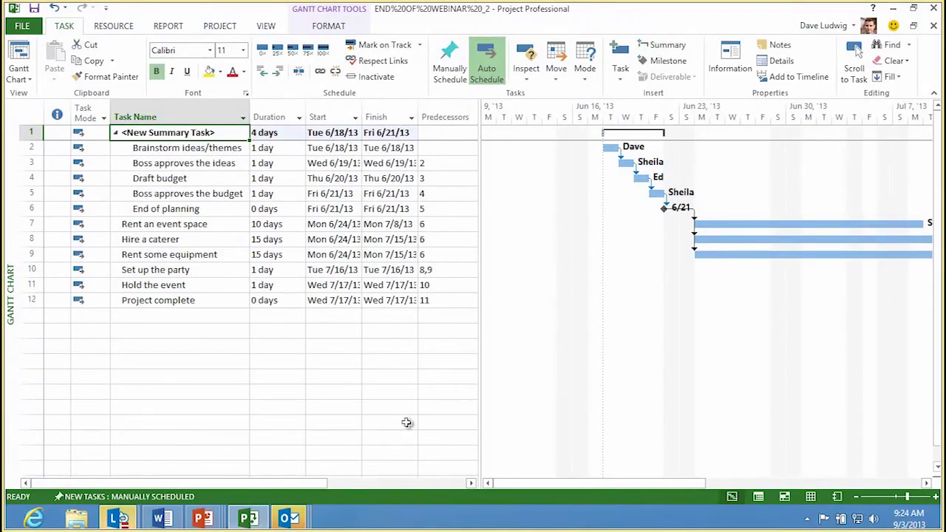
text(Planning)
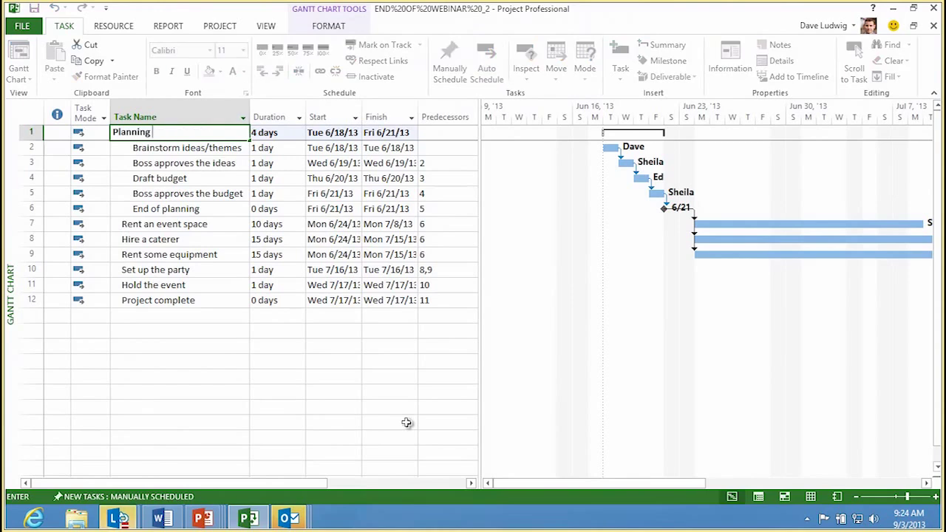
text( phase)
key(Return)
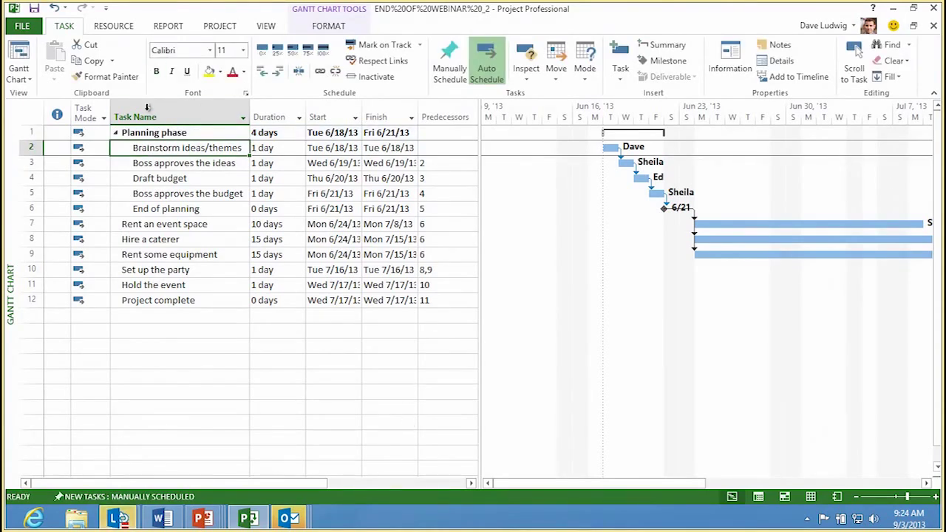
Step: Collapse and re-expand Planning phase to check its five subtasks
drag(167, 147, 162, 212)
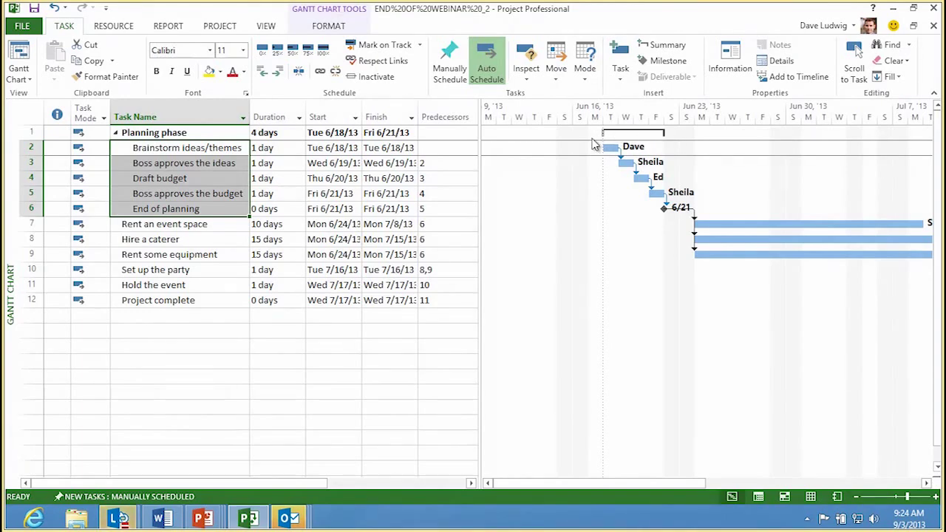
click(116, 133)
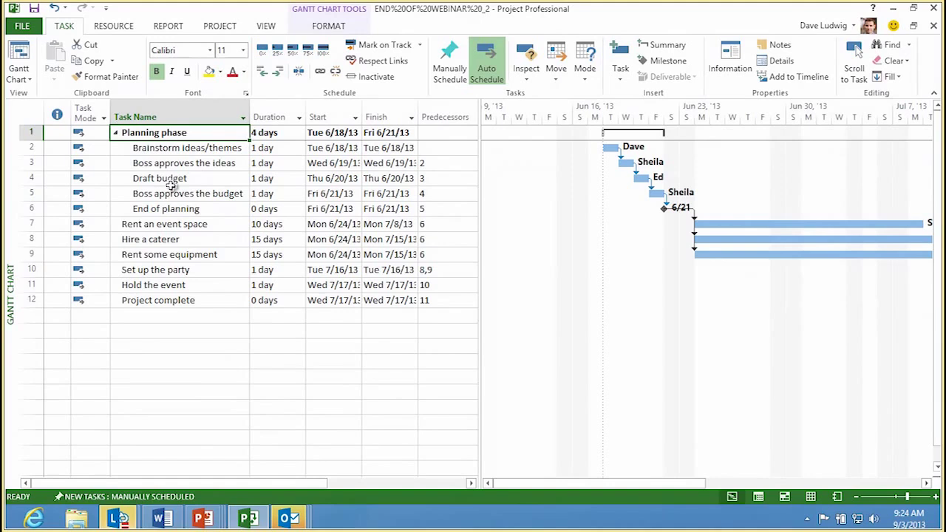
click(163, 148)
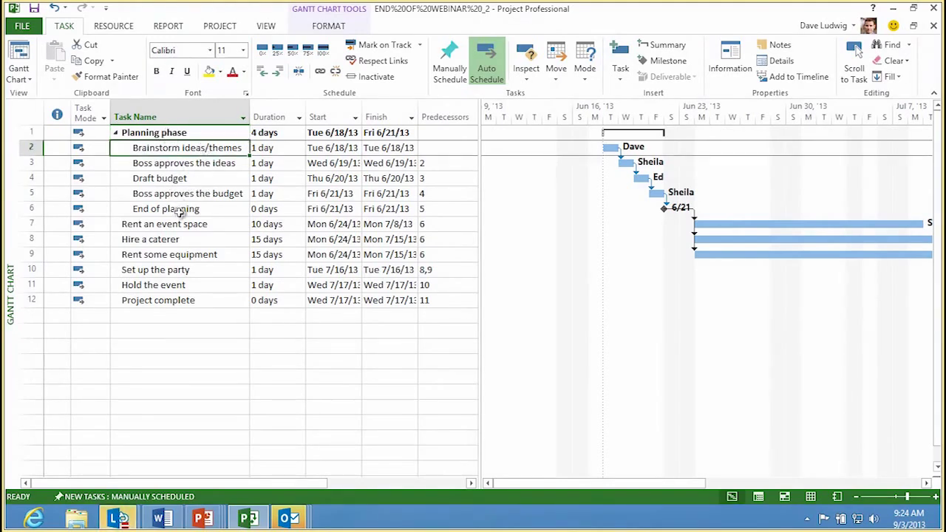
click(116, 134)
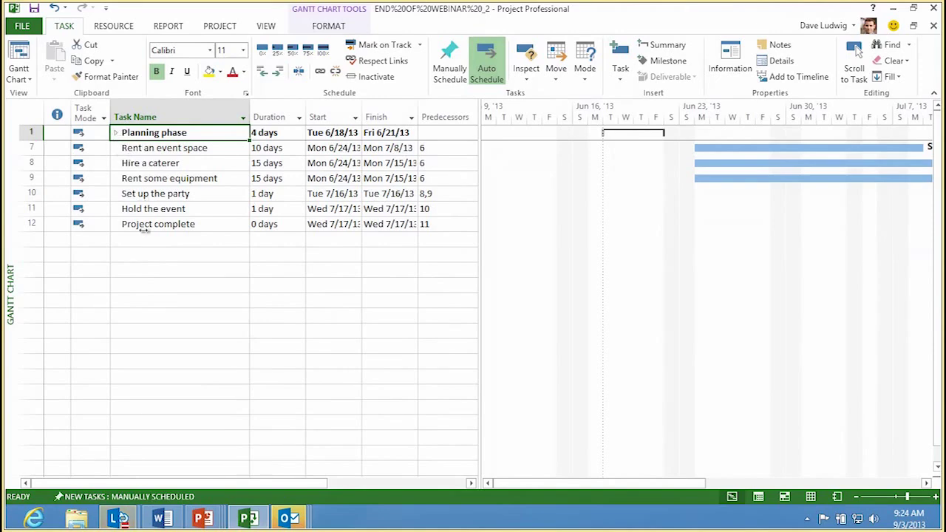
click(116, 134)
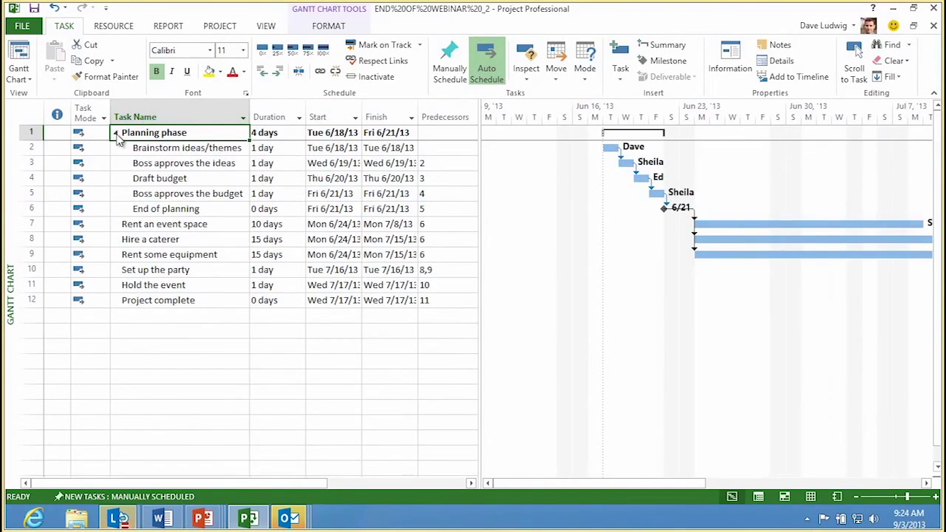
click(160, 150)
click(171, 134)
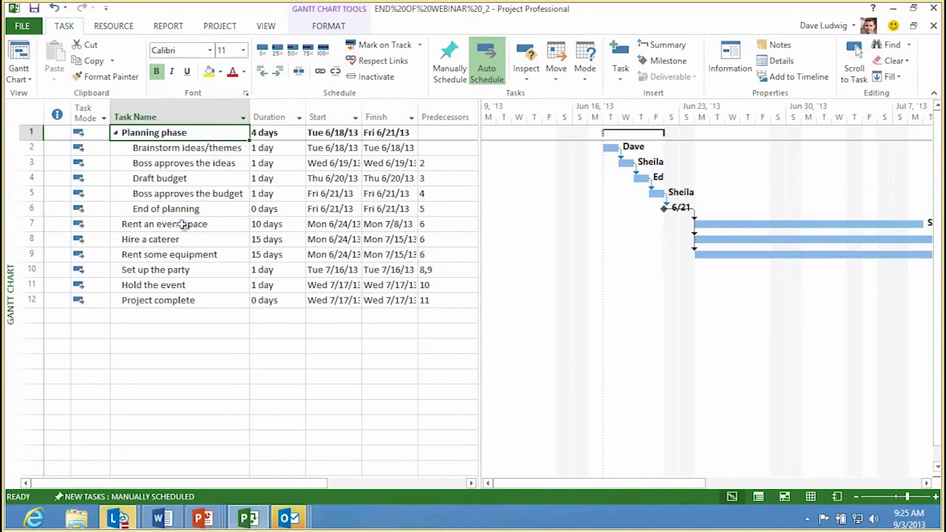
Step: Insert an 'Implementation phase' task above Rent an event space at the top level
click(182, 224)
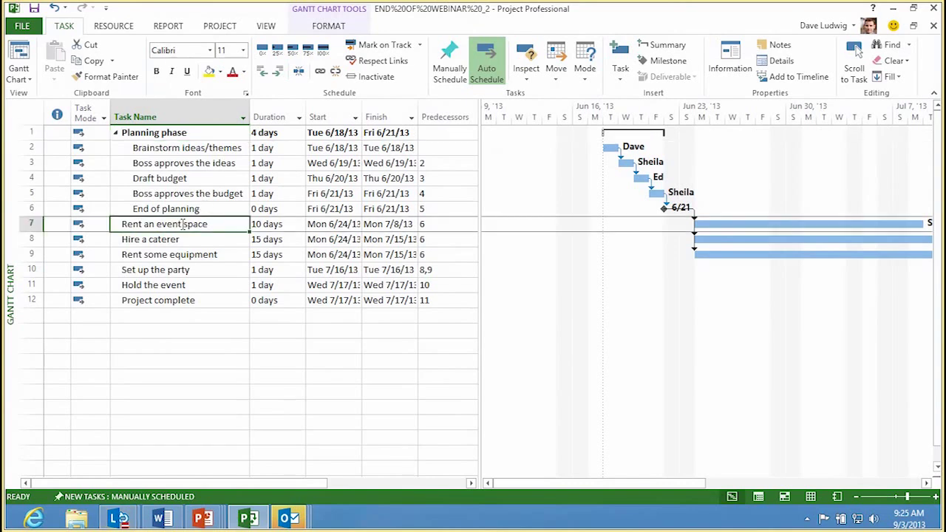
right_click(97, 226)
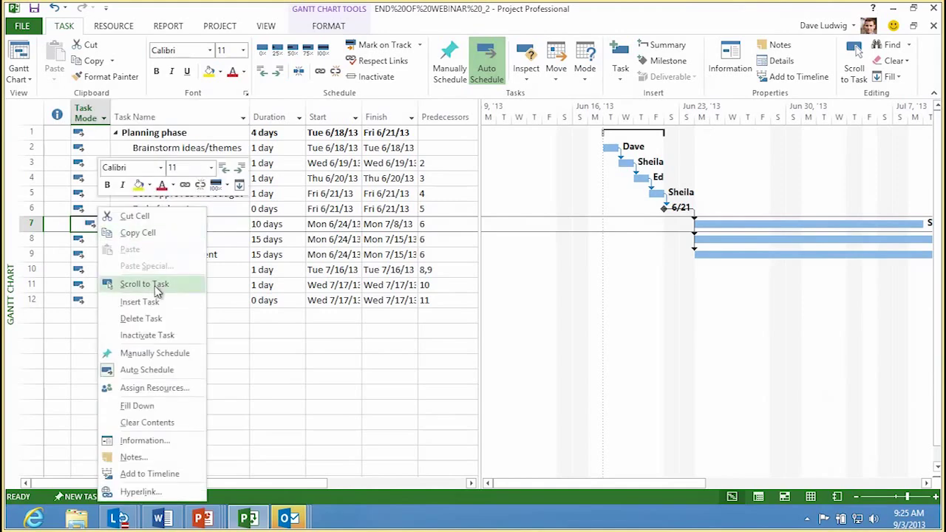
click(152, 302)
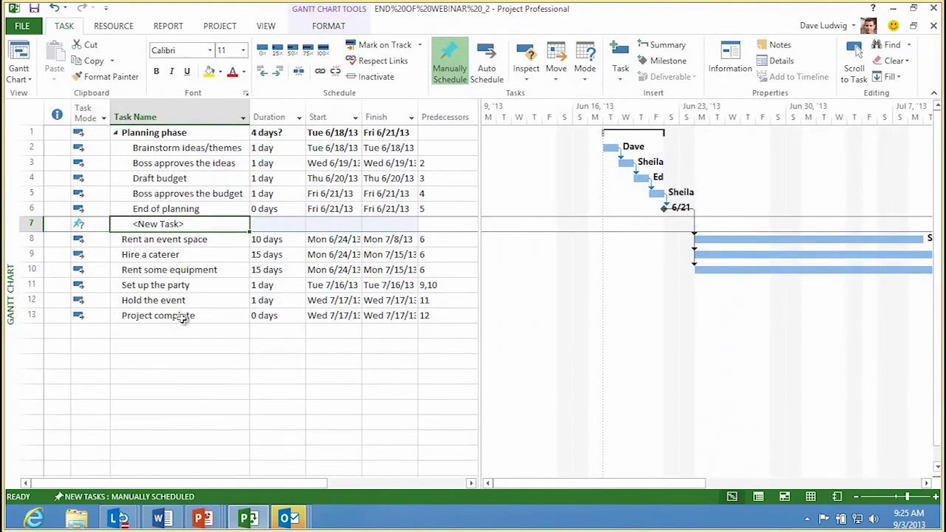
text(Implm)
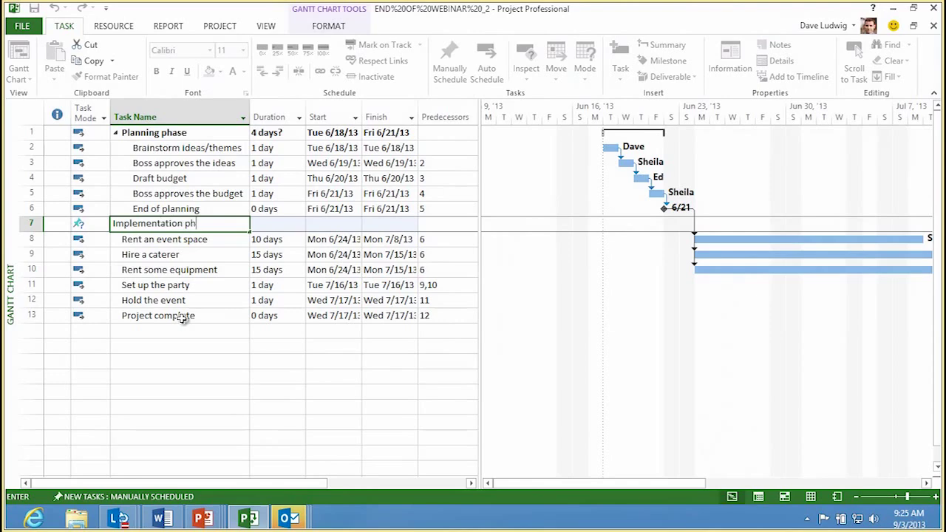
text(ase)
click(166, 224)
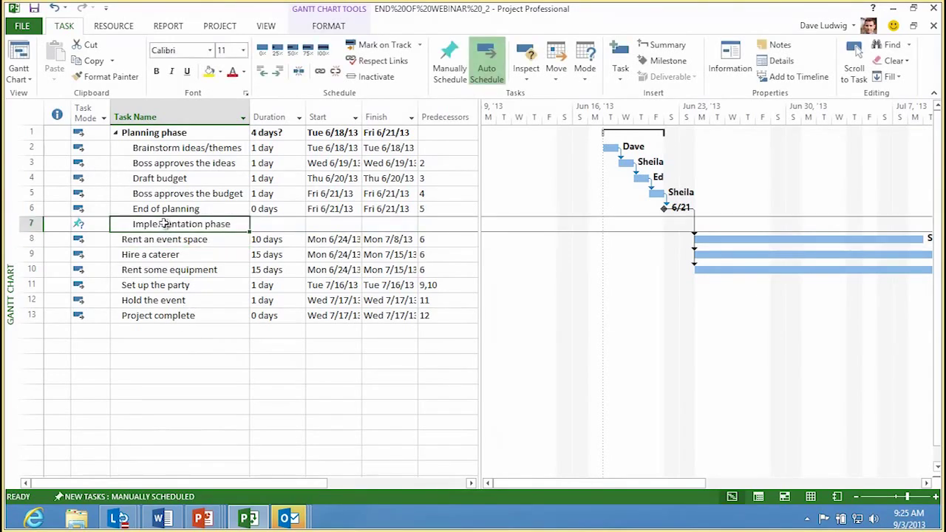
click(263, 71)
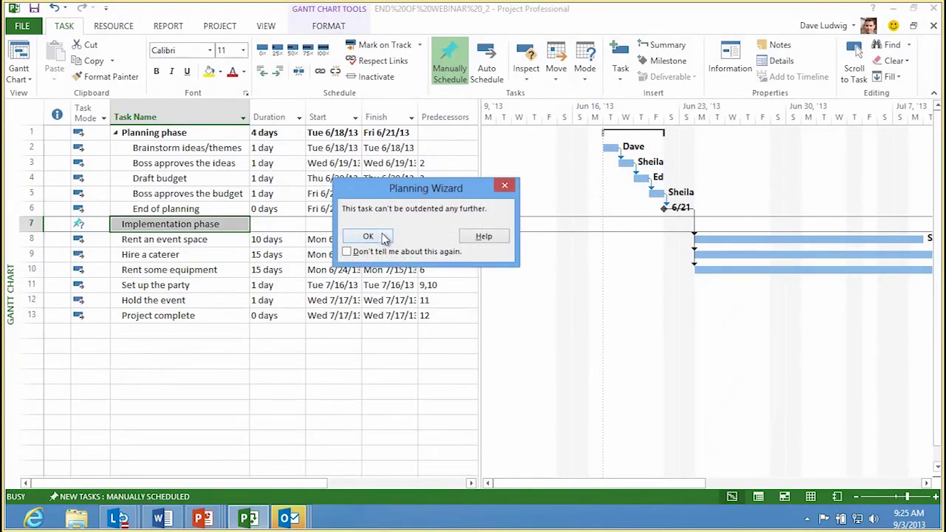
click(368, 236)
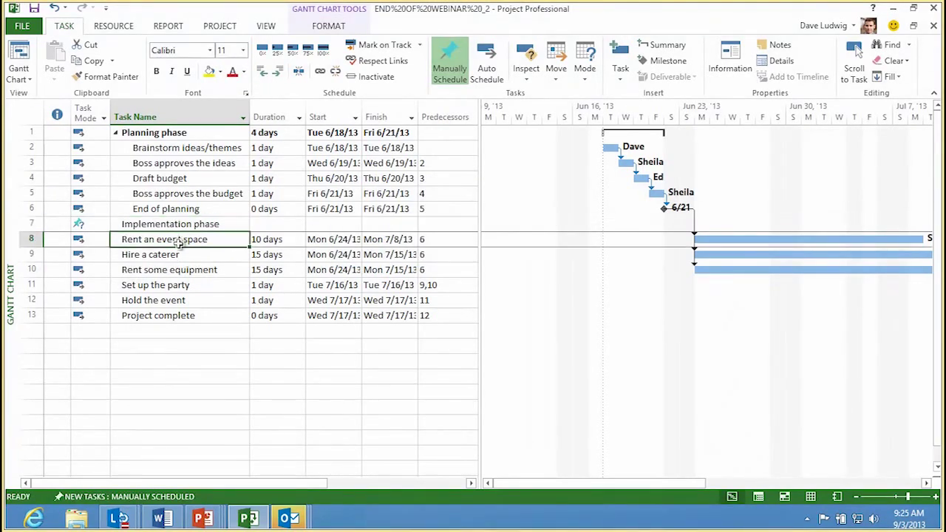
Step: Indent Rent an event space through Project complete under Implementation phase
drag(178, 246, 185, 315)
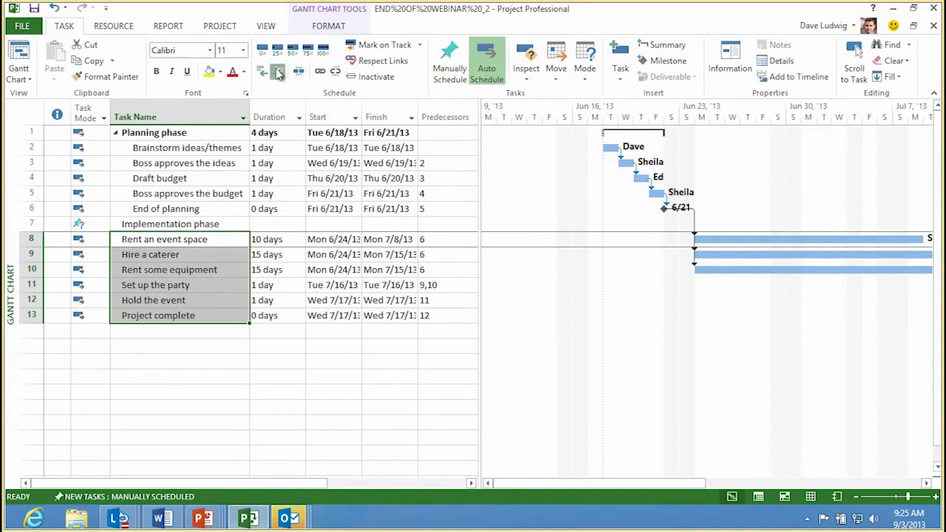
click(299, 72)
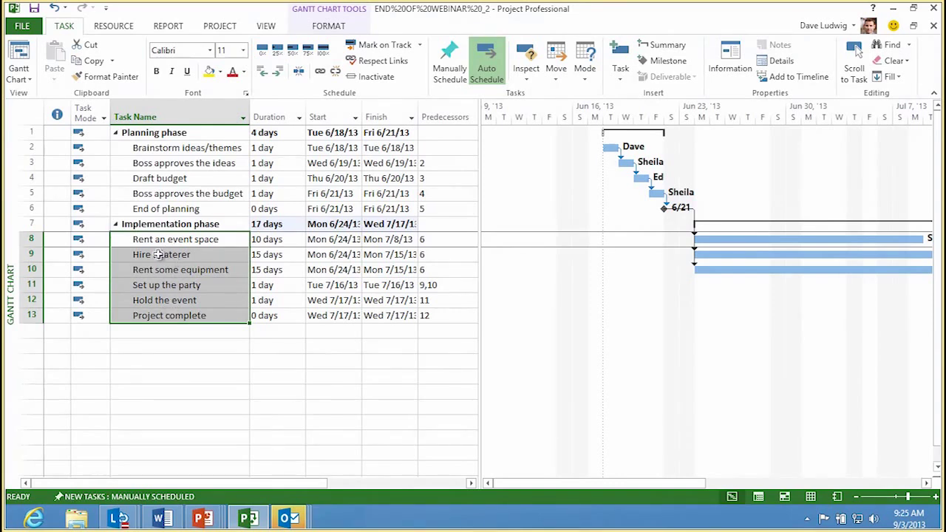
click(170, 225)
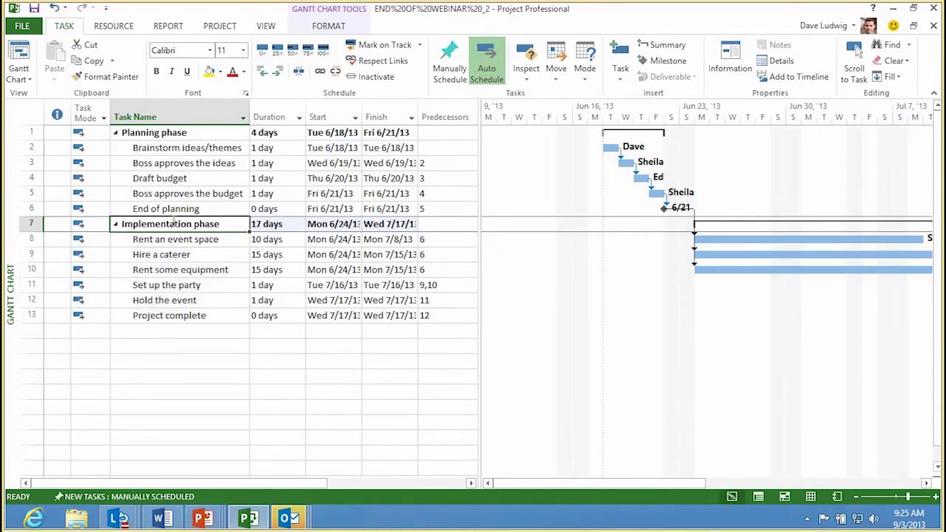
click(177, 133)
click(180, 224)
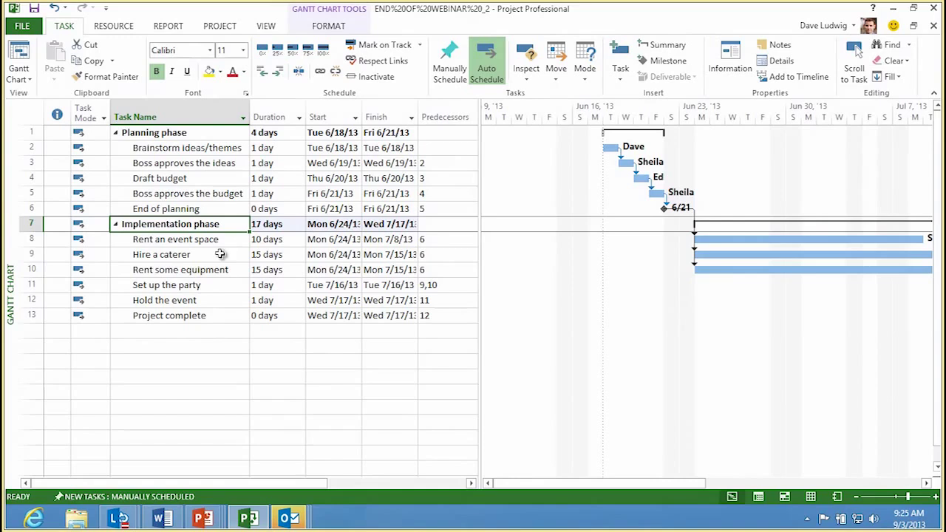
click(187, 148)
drag(187, 148, 184, 209)
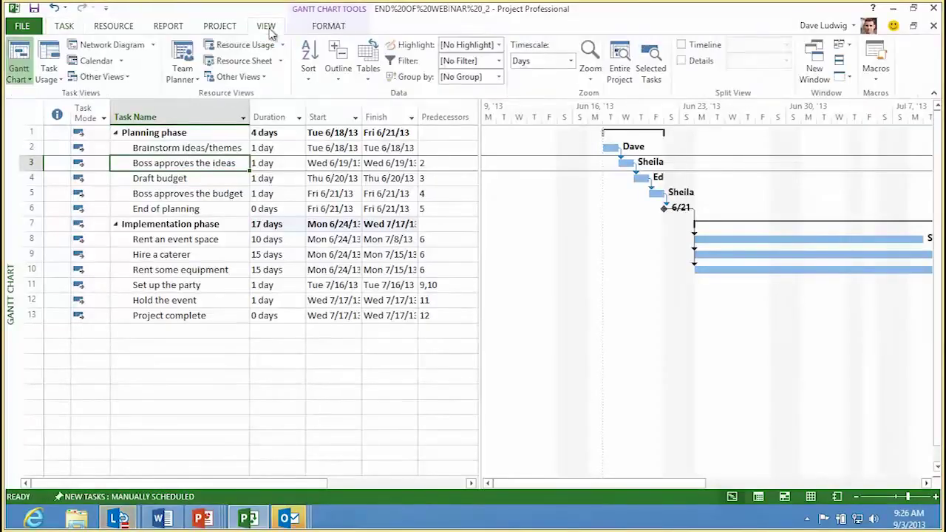
Step: Show a taller timeline and add the Planning phase summary to it
click(682, 46)
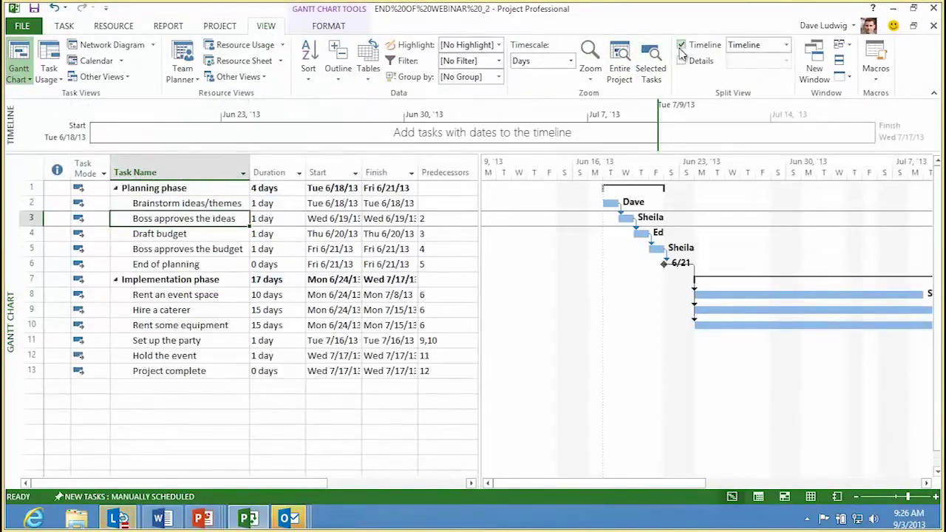
drag(500, 153, 498, 187)
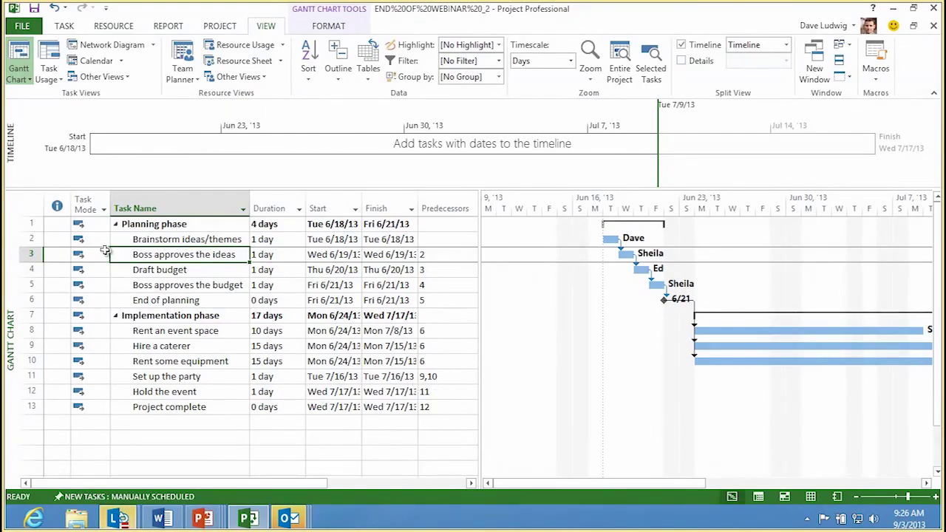
click(33, 225)
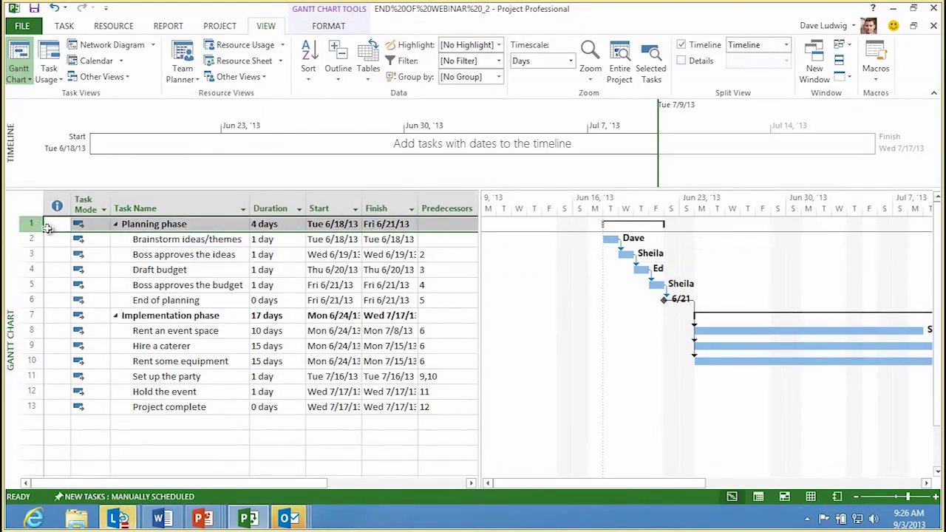
right_click(148, 224)
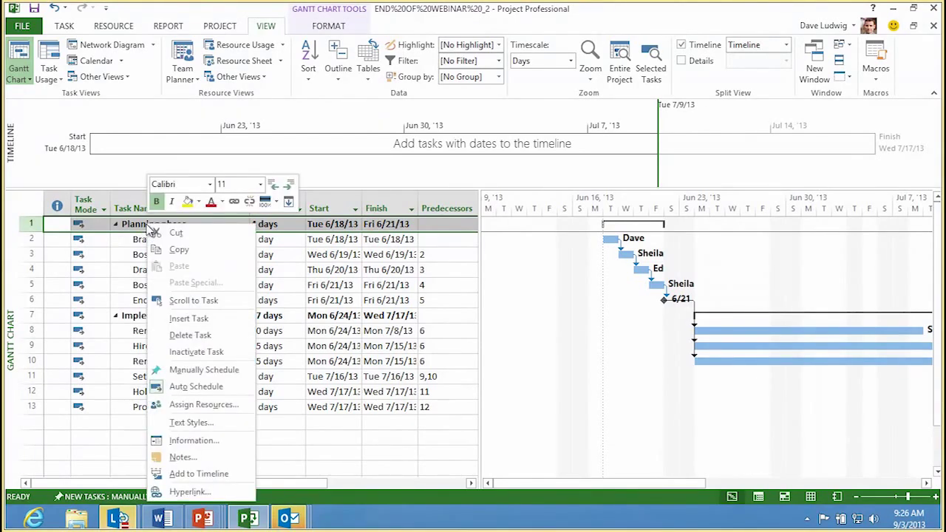
click(199, 475)
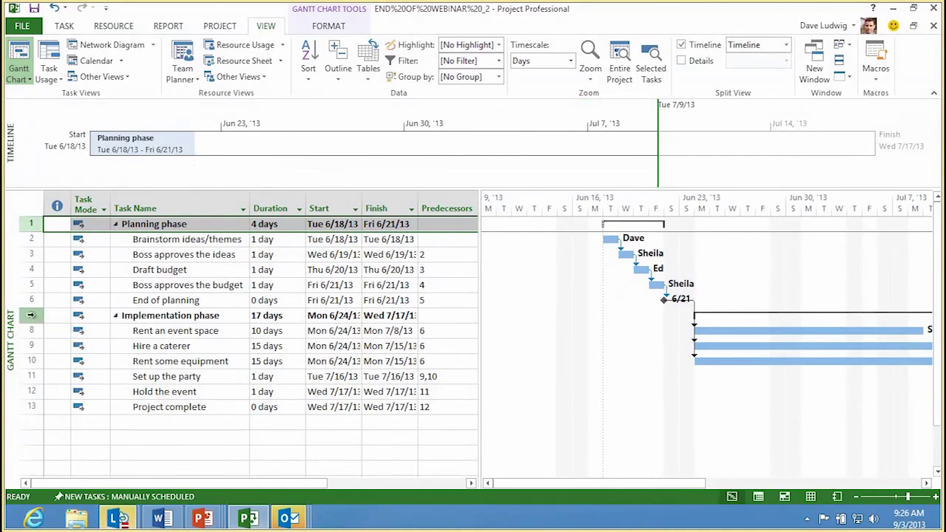
Step: Add the End of planning and Project complete milestones to the timeline
right_click(130, 303)
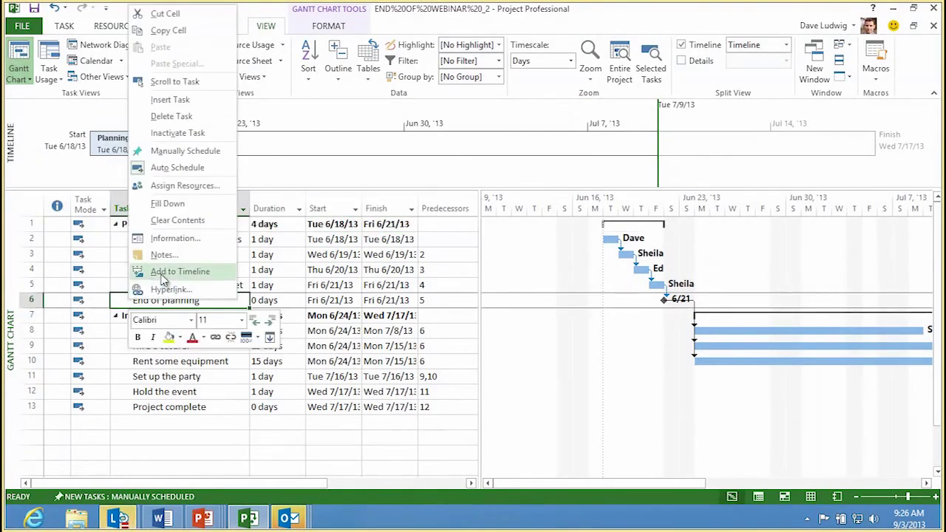
click(163, 271)
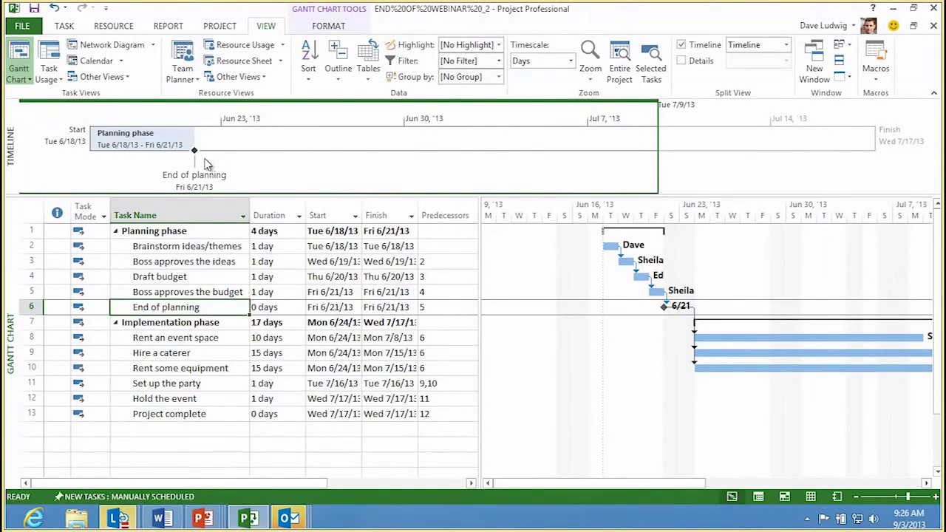
right_click(165, 414)
click(192, 385)
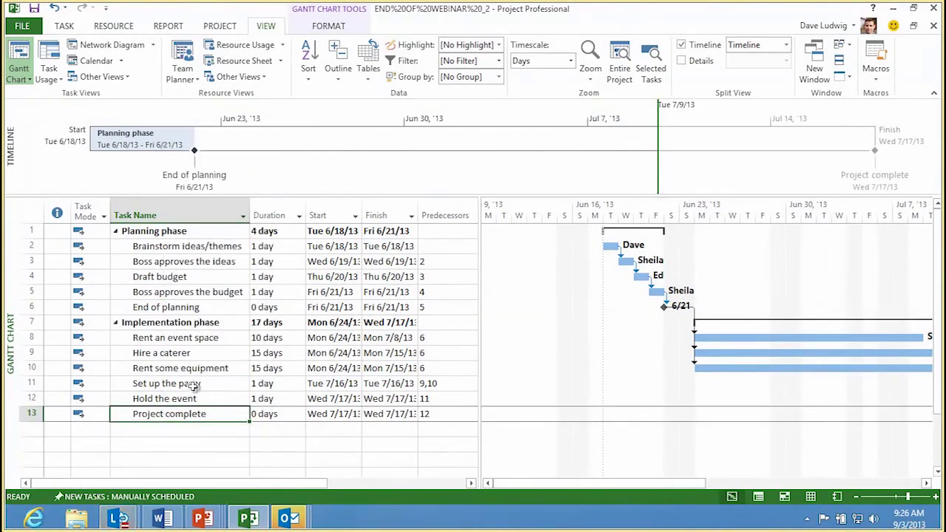
Step: Make the timeline taller and drag rows 7–13 (Implementation phase and subtasks) onto it
drag(697, 193, 700, 240)
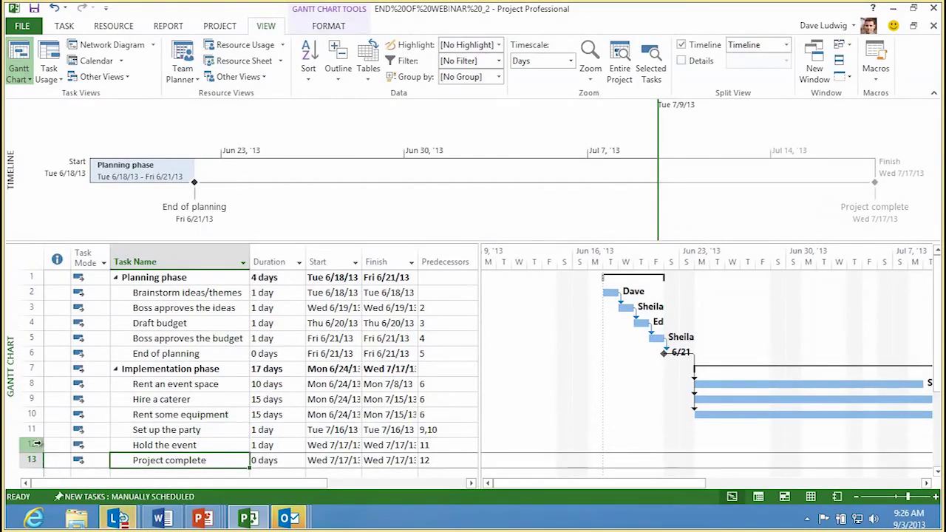
click(32, 369)
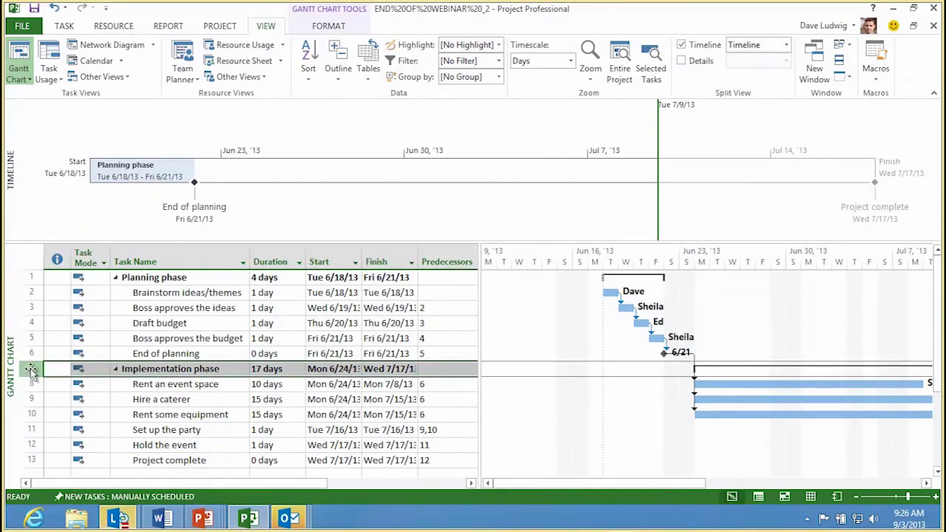
drag(31, 369, 352, 181)
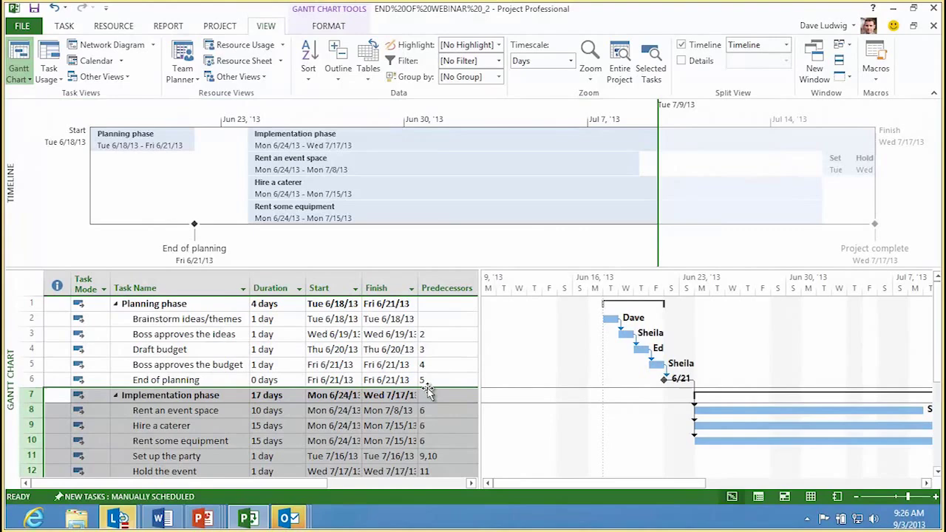
drag(428, 392, 361, 161)
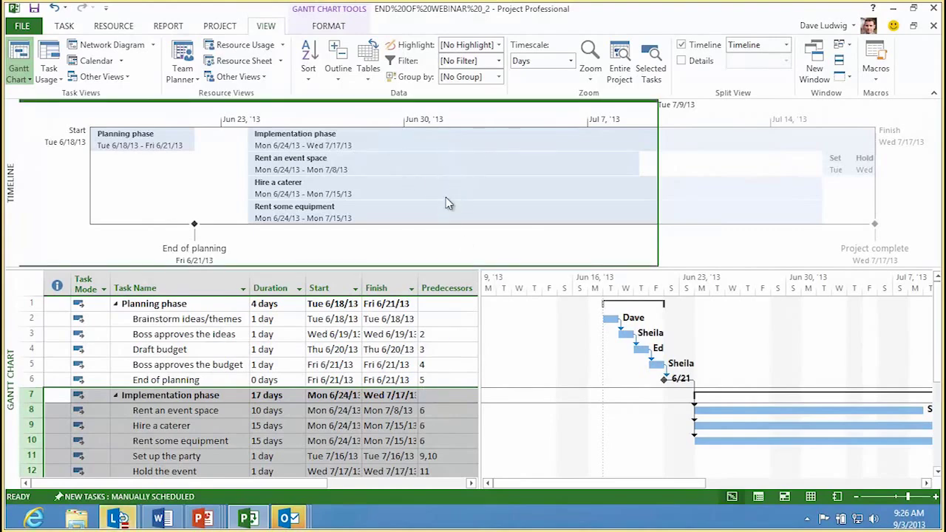
drag(560, 254, 418, 320)
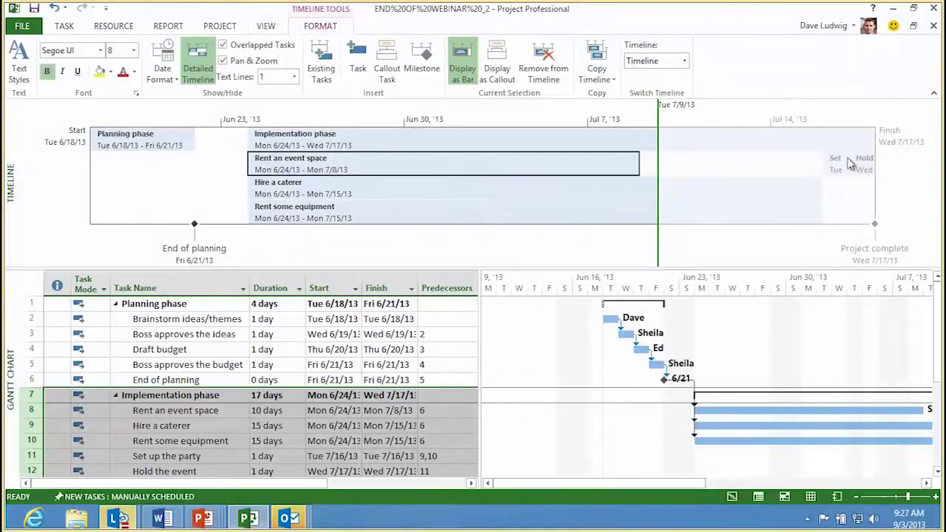
Step: Delete Set up the party, Rent an event space, Hire a caterer and Rent some equipment from the timeline
click(841, 167)
key(Delete)
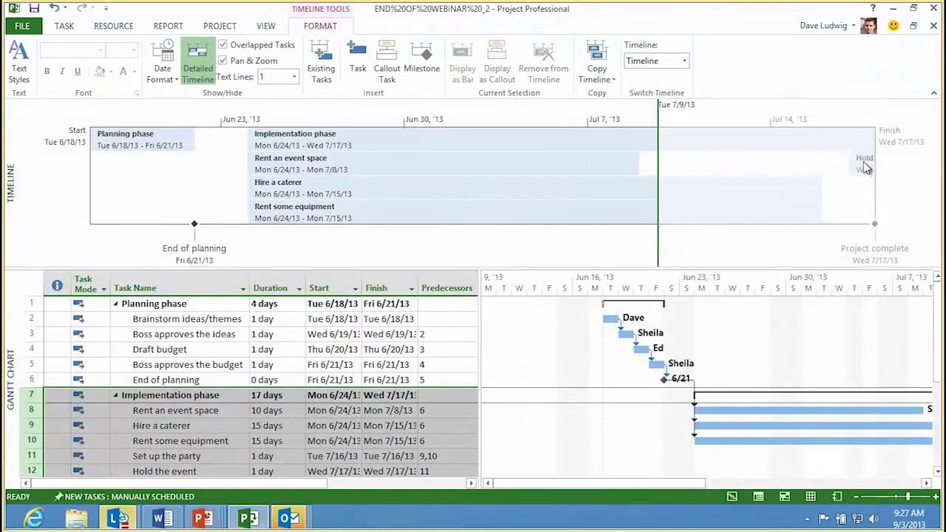
click(422, 171)
key(Delete)
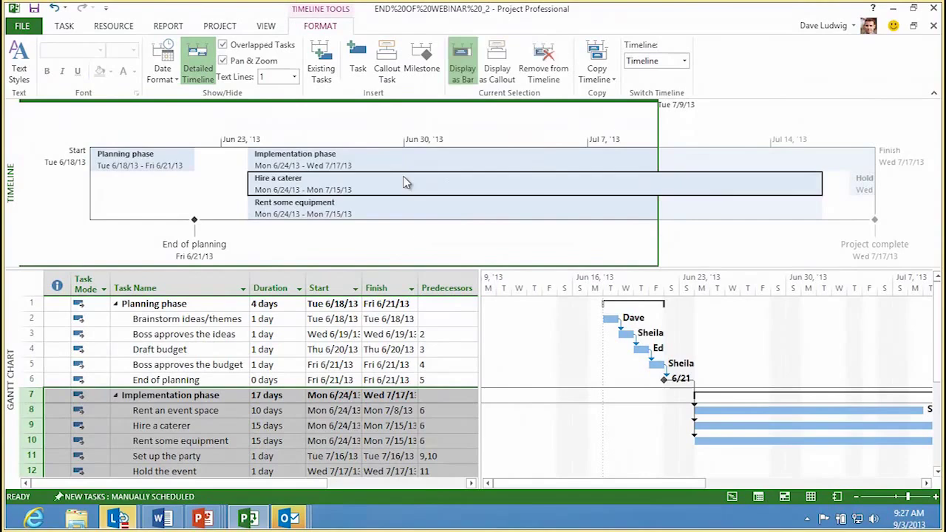
key(Delete)
click(385, 196)
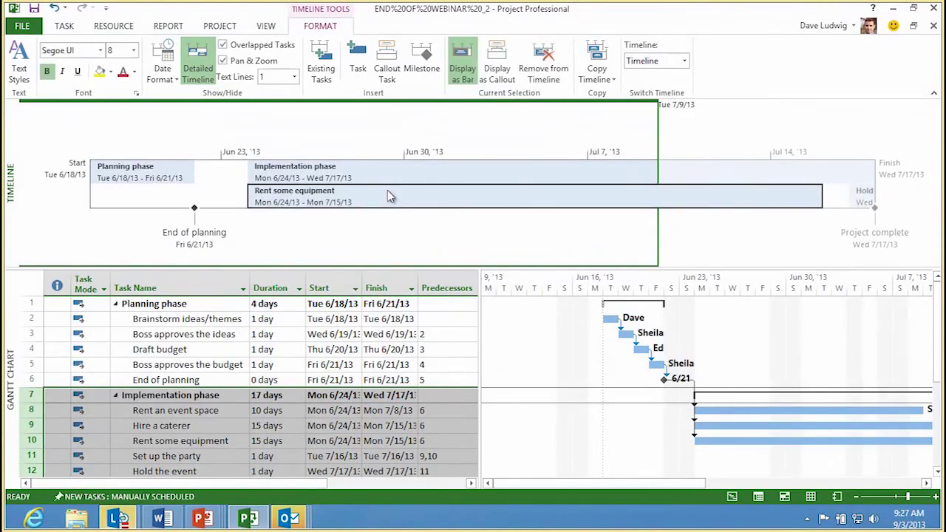
key(Delete)
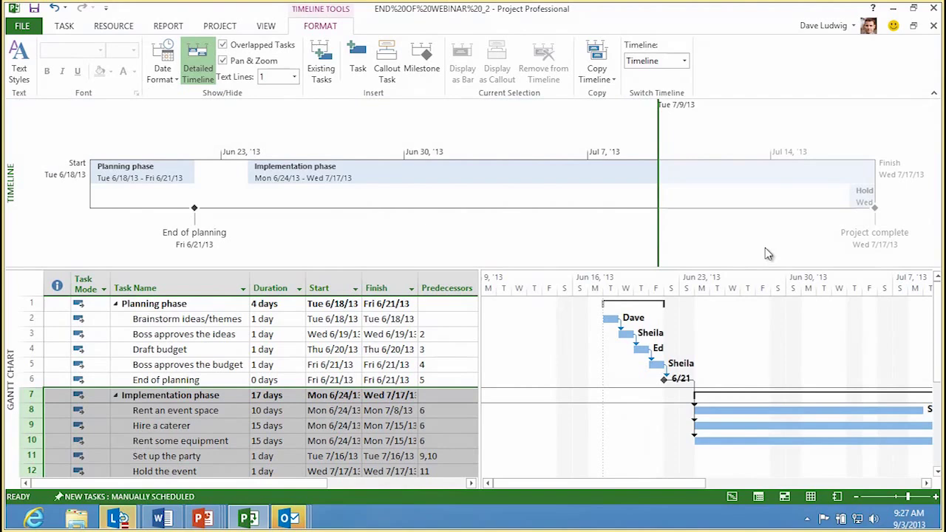
Step: Turn Hold the event into a callout and shift the Project complete callout down-right
click(865, 196)
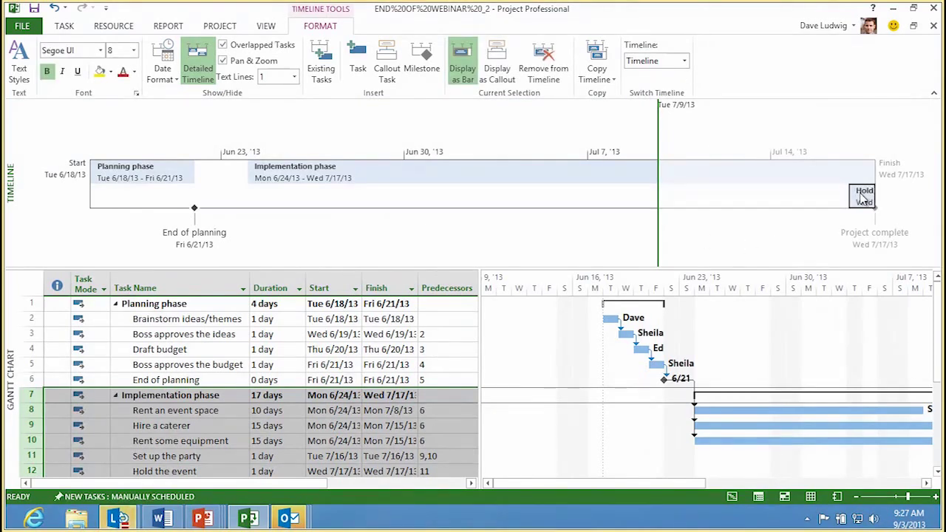
drag(864, 198, 788, 224)
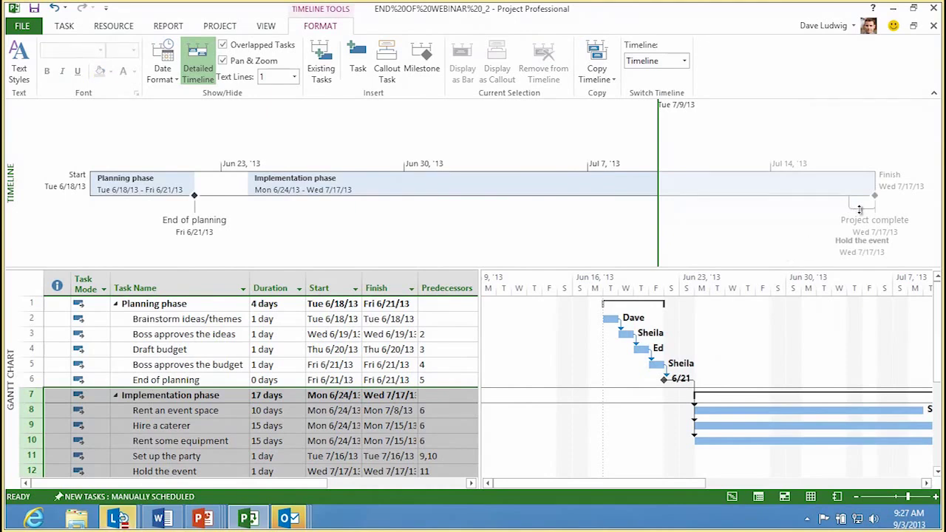
drag(852, 241, 761, 236)
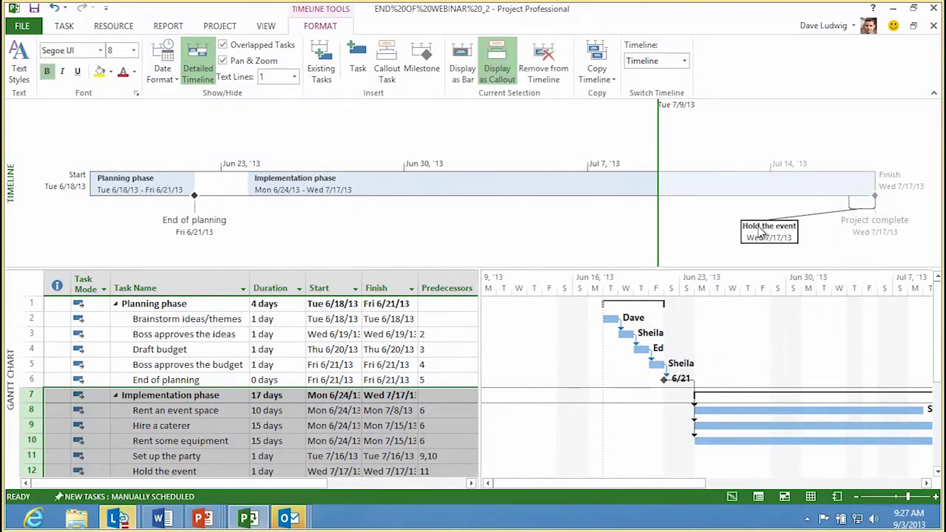
click(874, 220)
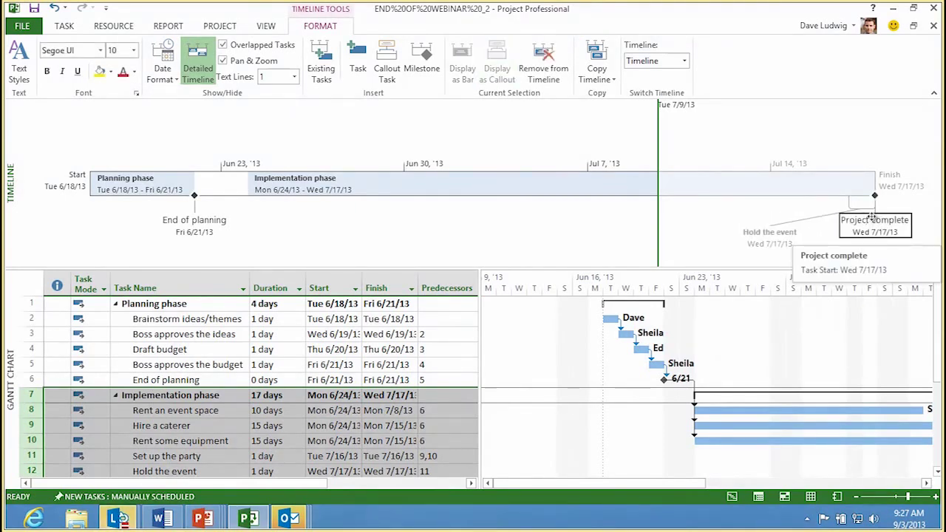
drag(876, 221, 897, 234)
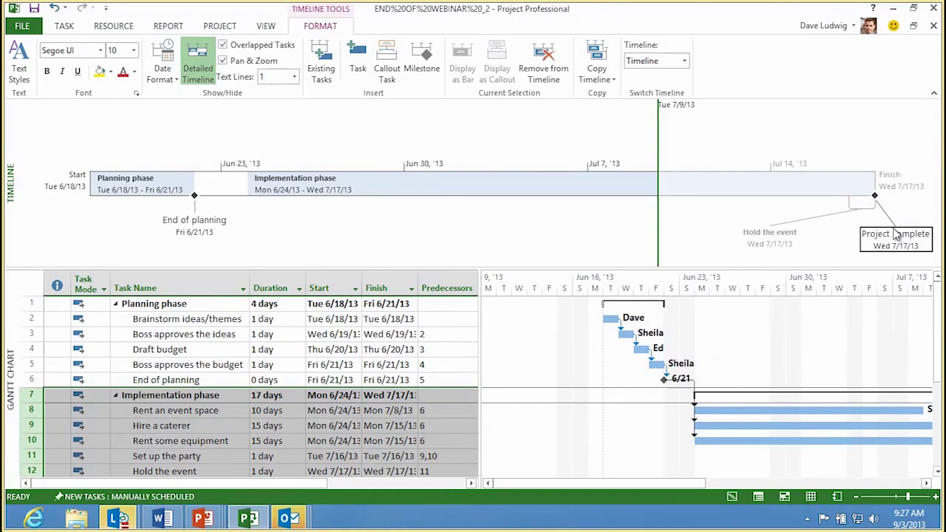
Step: Move Hold the event into the bar, then pull it back out as a callout beside Project complete
click(776, 233)
drag(776, 232, 857, 193)
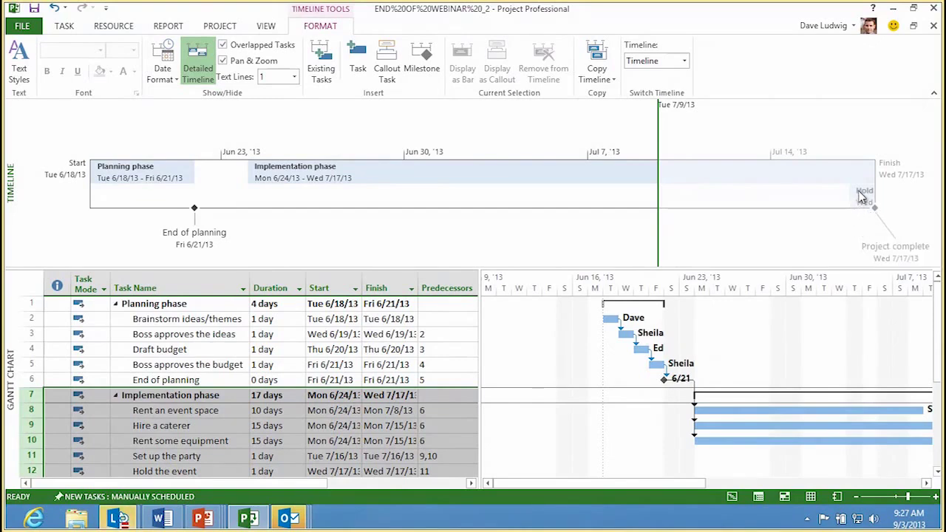
click(862, 199)
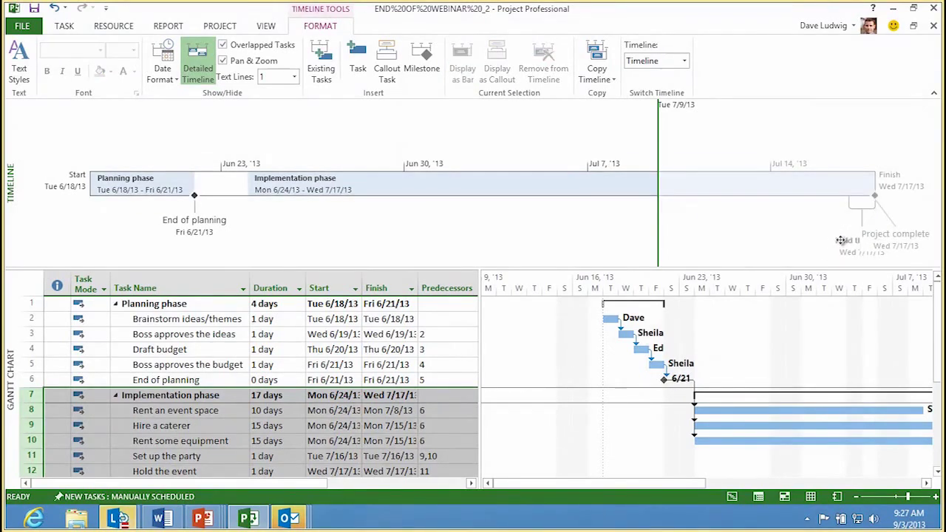
mouse_move(843, 236)
mouse_down()
mouse_move(772, 233)
mouse_move(769, 242)
mouse_up()
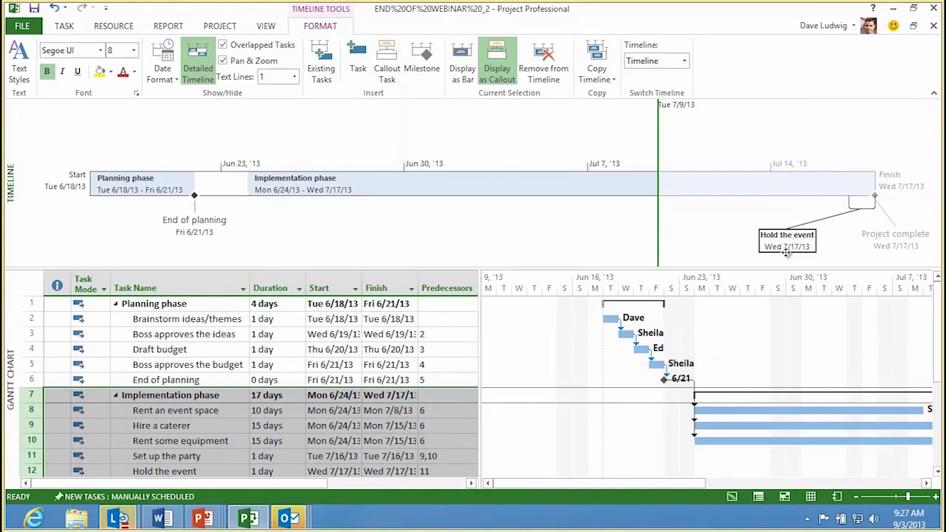
click(895, 234)
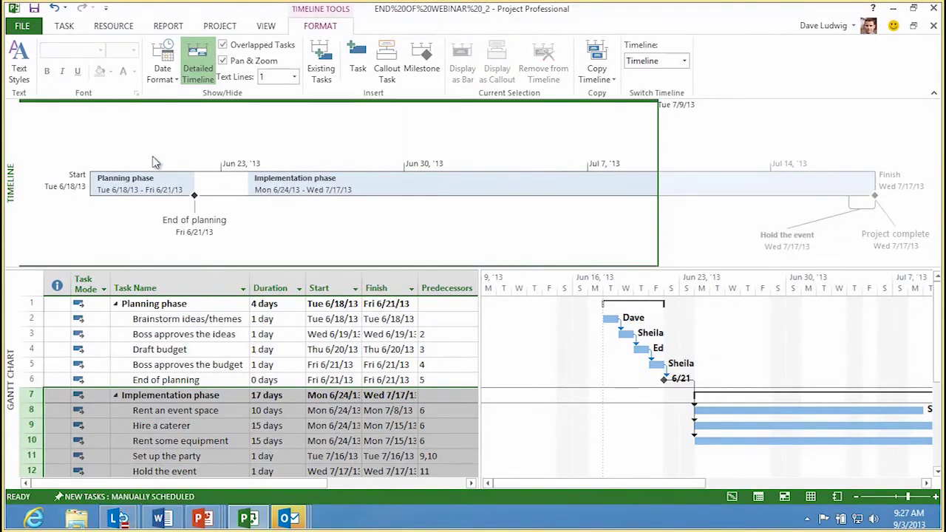
Step: Use Background Color to fill the Planning phase bar yellow and the Implementation phase bar light green
click(151, 179)
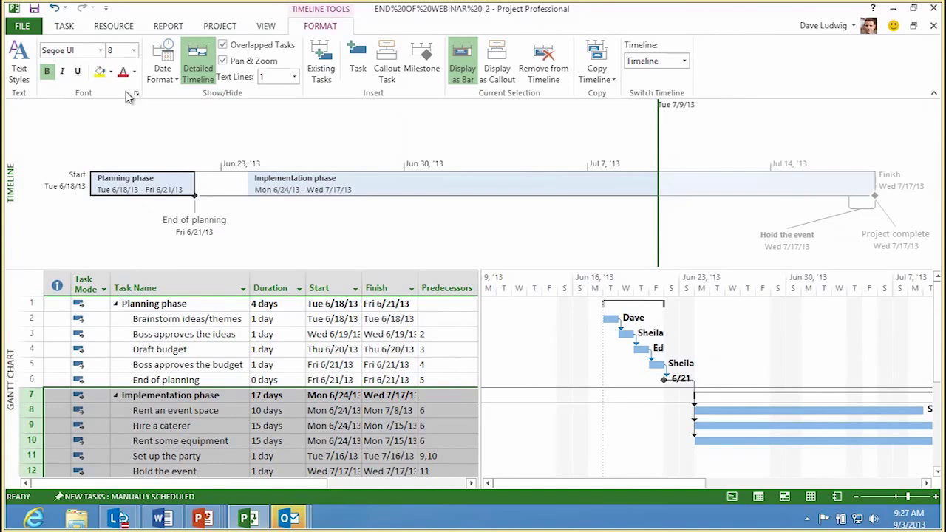
click(111, 71)
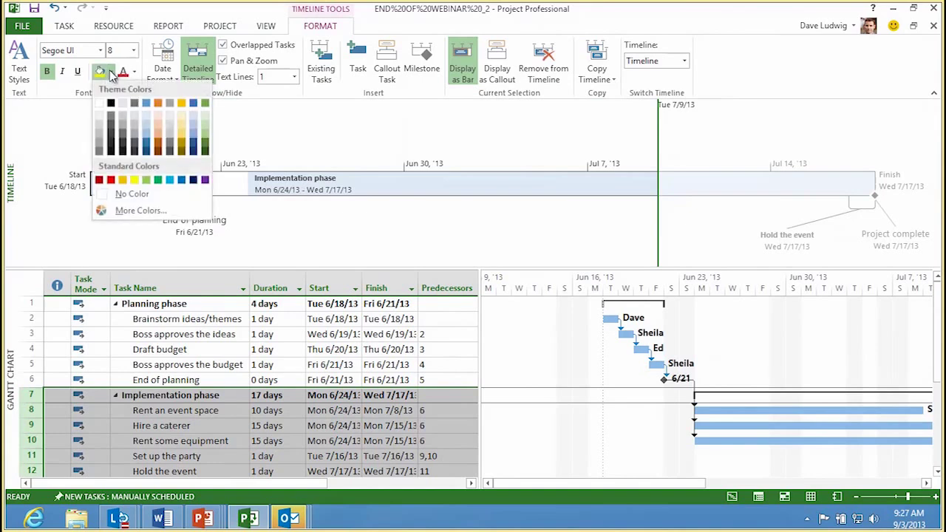
click(135, 180)
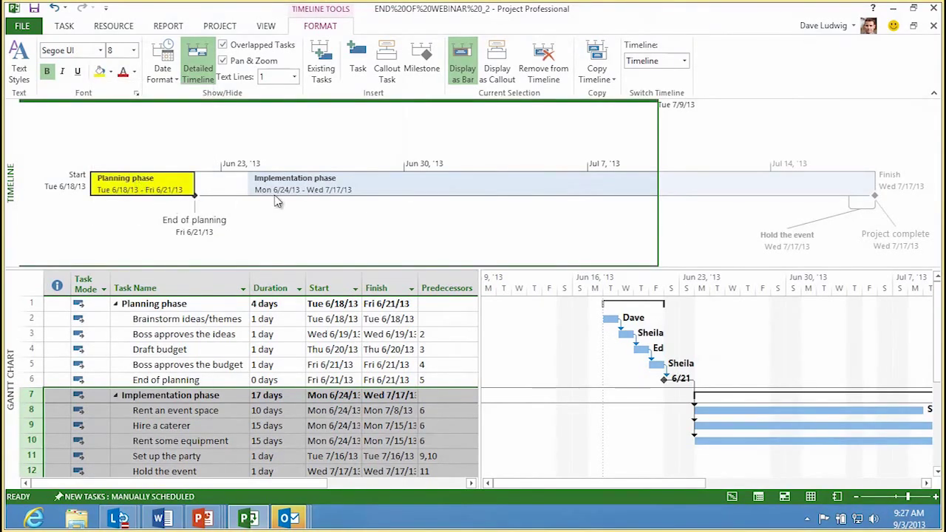
click(111, 72)
click(146, 179)
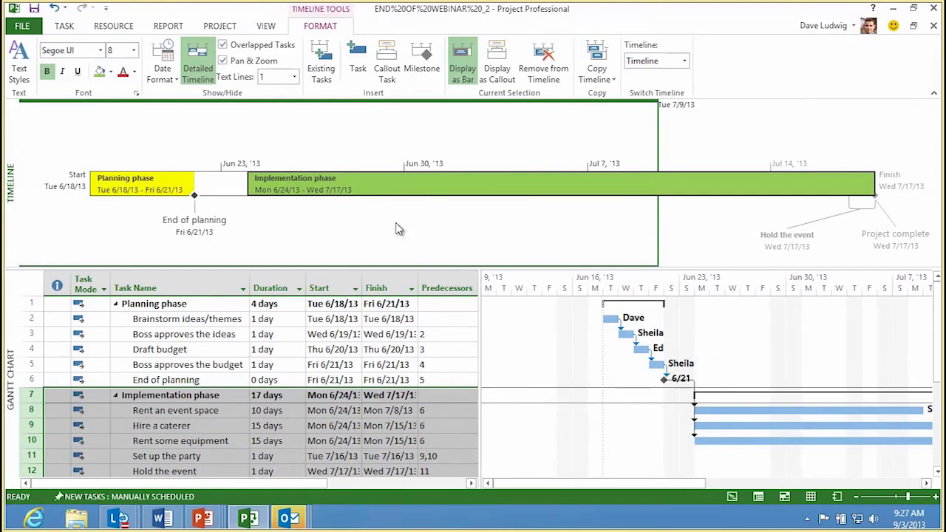
click(709, 222)
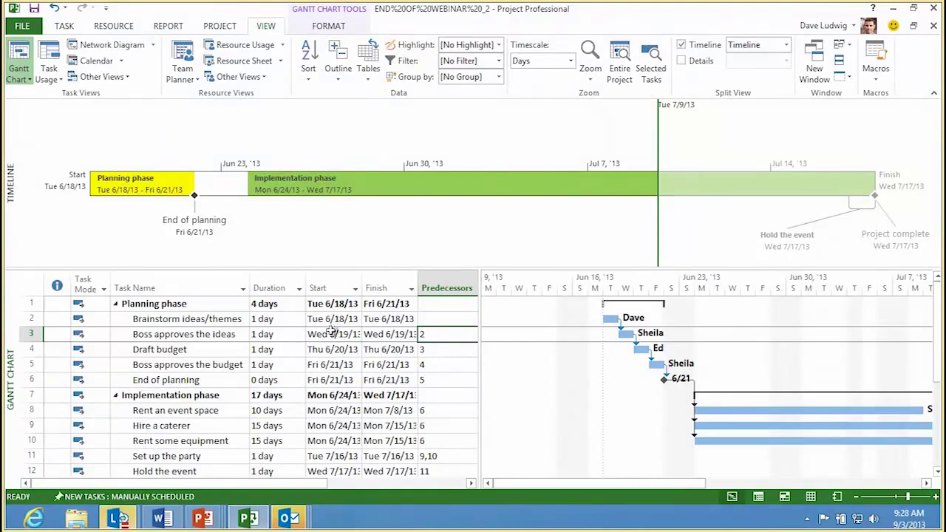
Step: Copy the coloured timeline as a picture with Timeline Tools Format > Copy Timeline
click(387, 134)
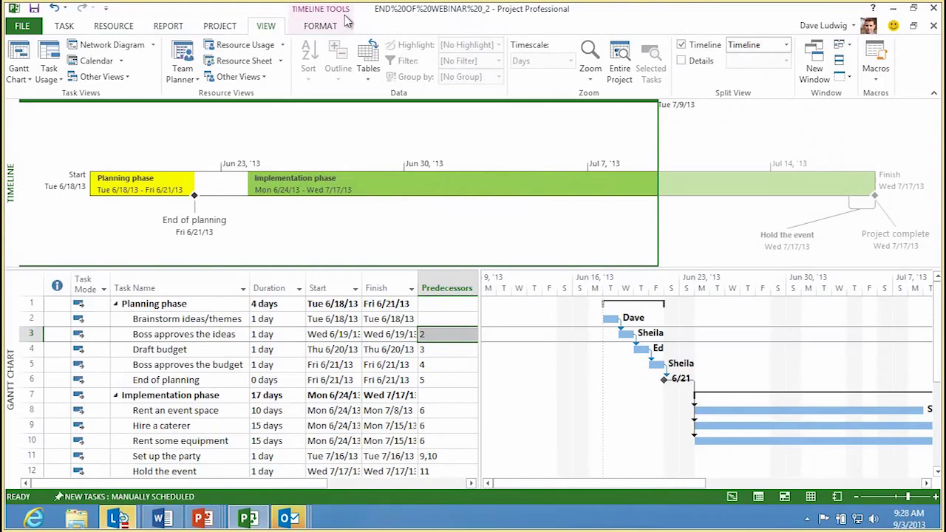
click(320, 25)
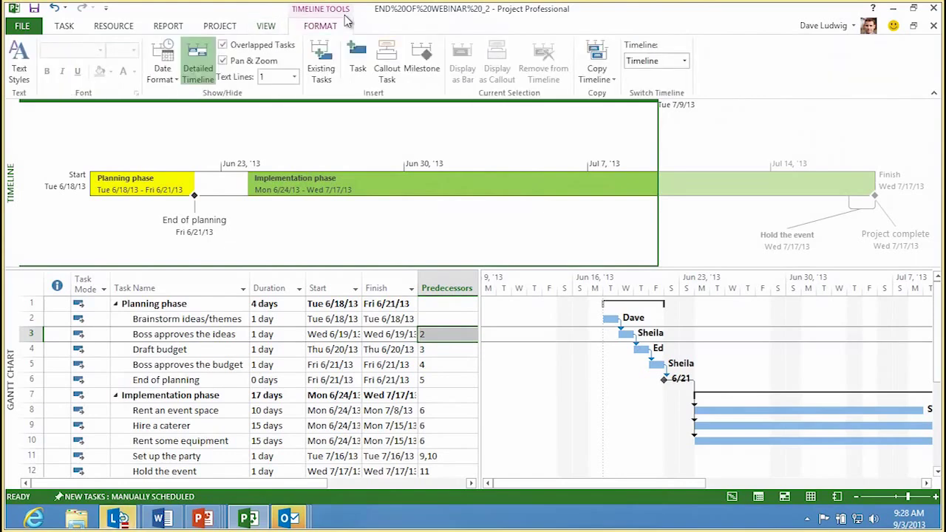
click(598, 77)
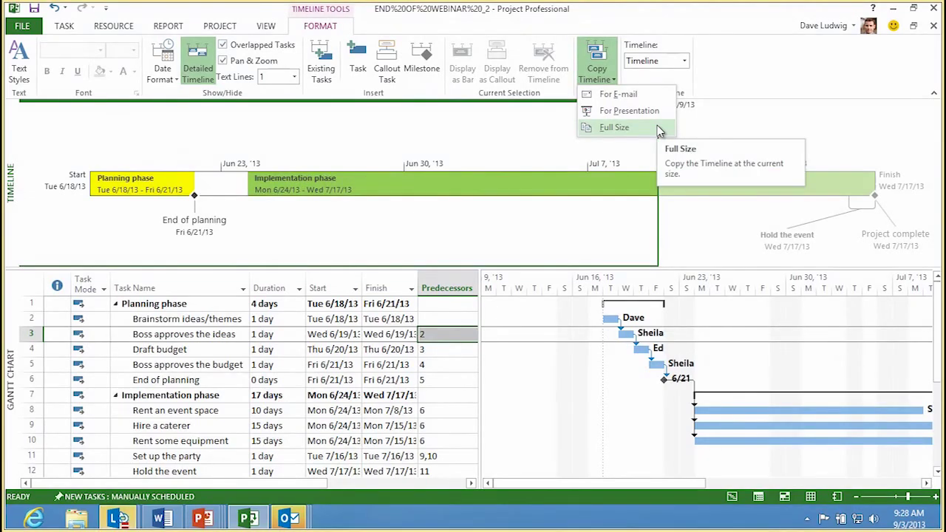
click(650, 111)
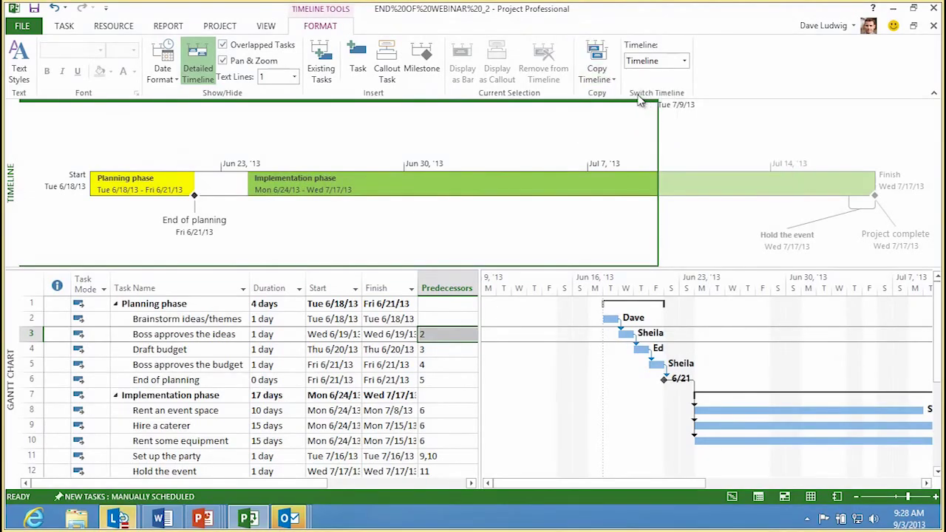
Step: Paste the timeline picture into the new Outlook message body and enlarge it to nearly the message width
mouse_move(288, 518)
click(307, 465)
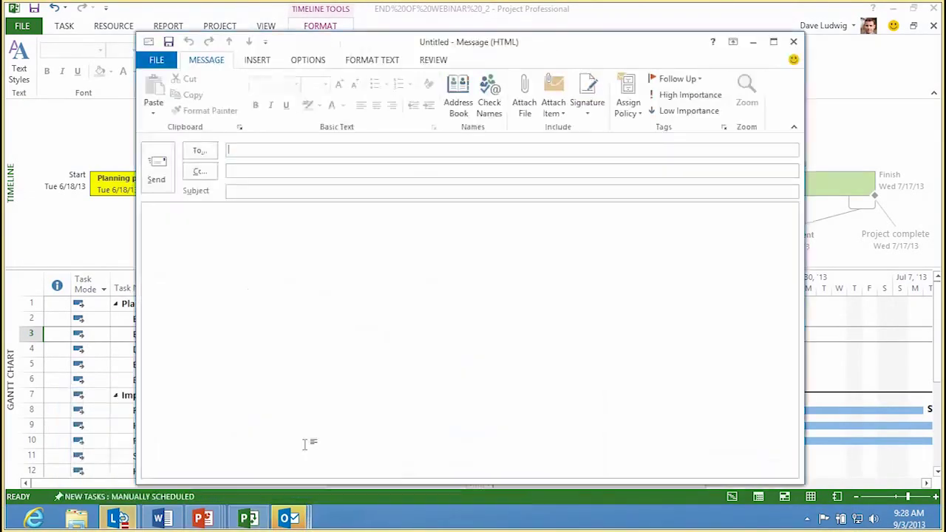
click(374, 275)
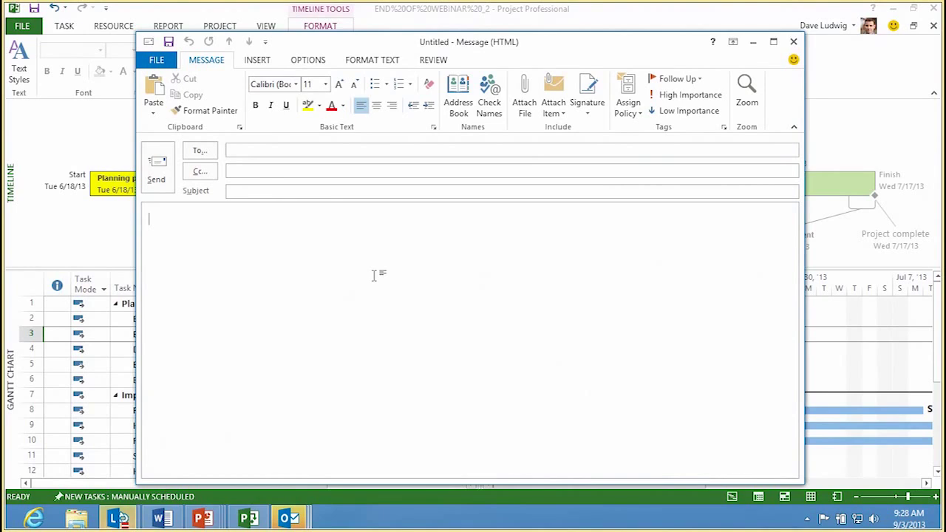
key(ctrl+v)
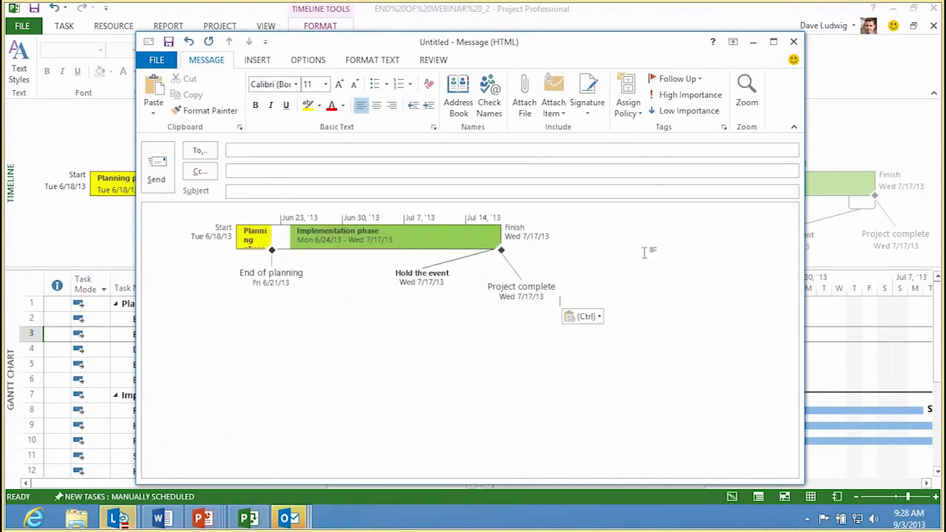
click(470, 244)
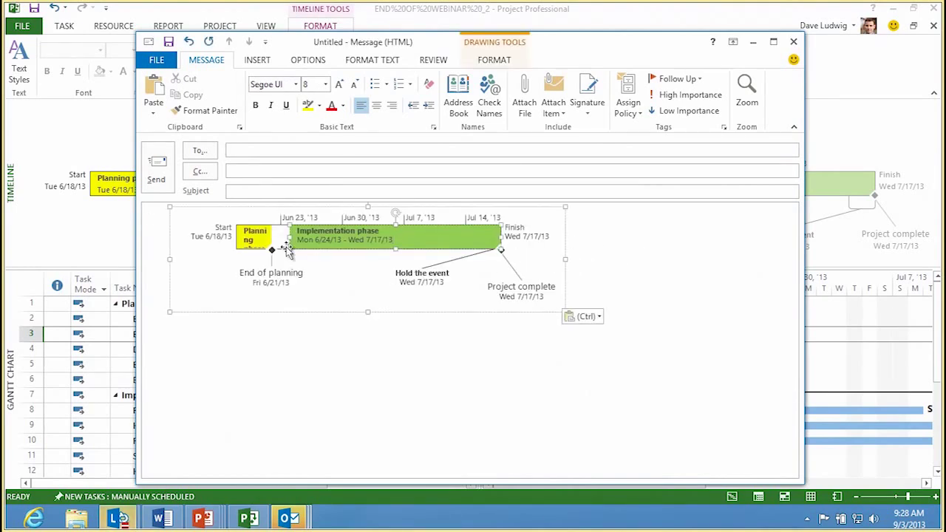
drag(169, 207, 66, 137)
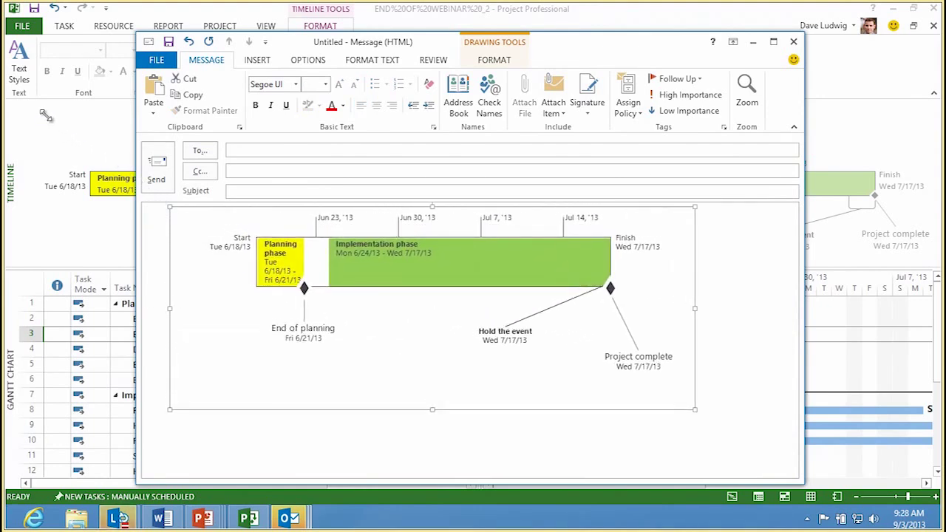
mouse_move(67, 136)
mouse_down()
mouse_move(64, 127)
mouse_move(97, 158)
mouse_up()
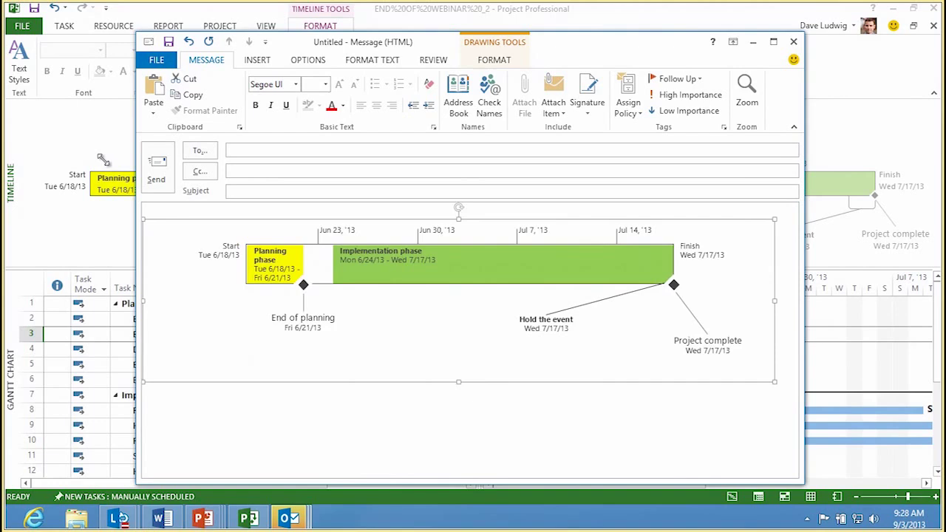
drag(95, 156, 105, 160)
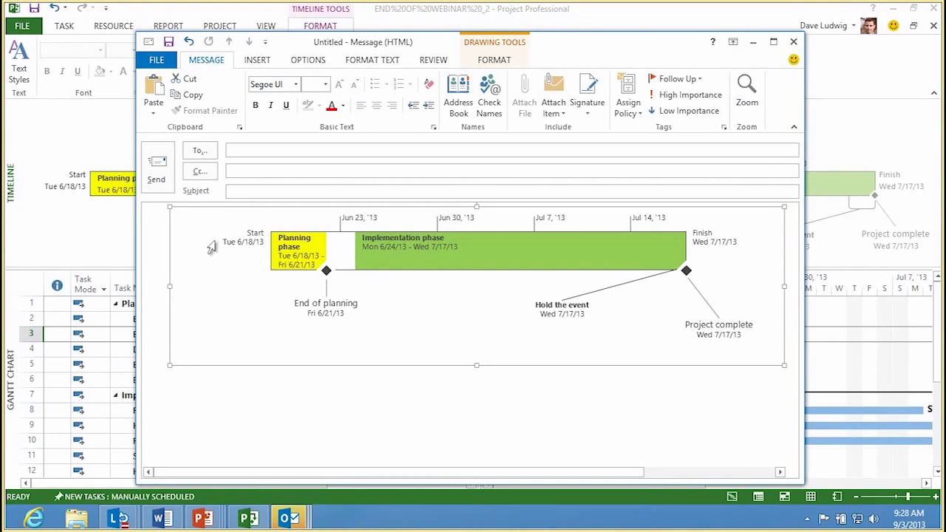
Step: Copy the Project timeline with Copy Timeline > For Presentation
click(876, 127)
click(597, 70)
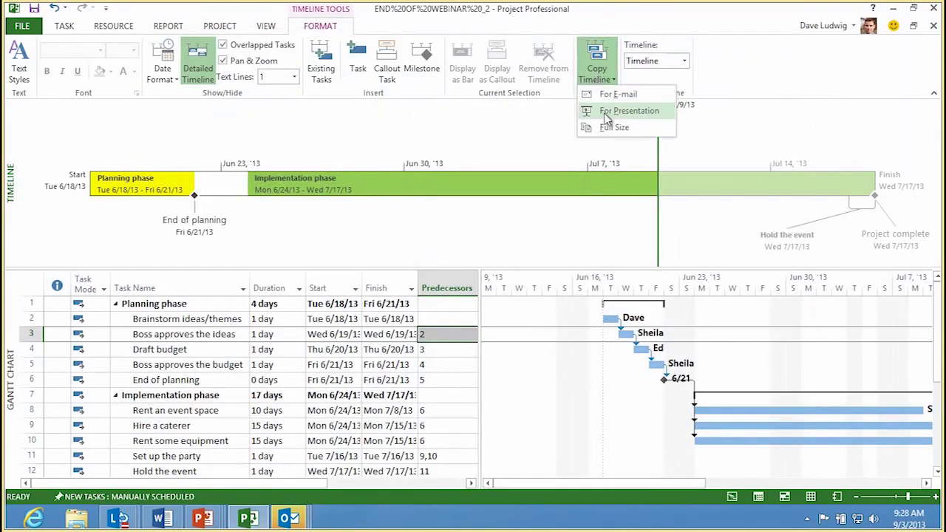
click(606, 114)
Step: Replace the old slide graphic in the Company party timeline presentation with the new timeline, placed below the title and widened
click(205, 520)
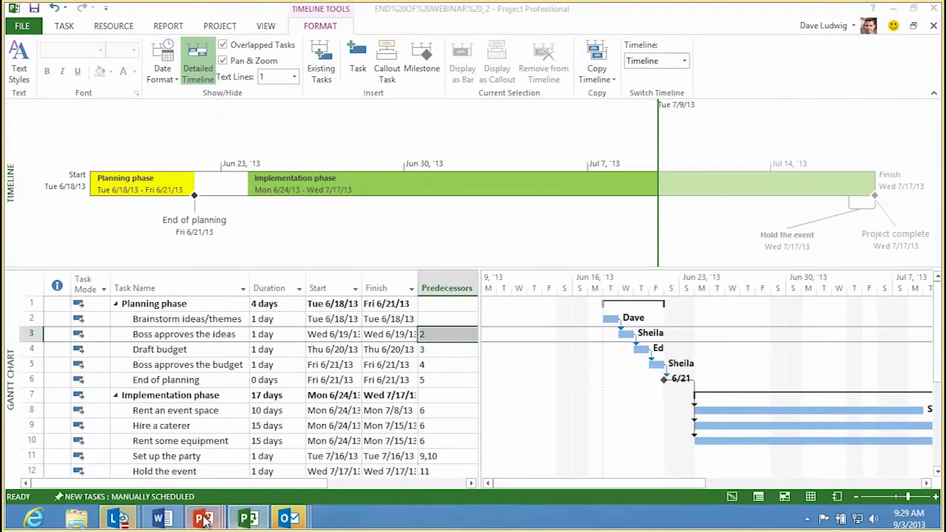
click(272, 470)
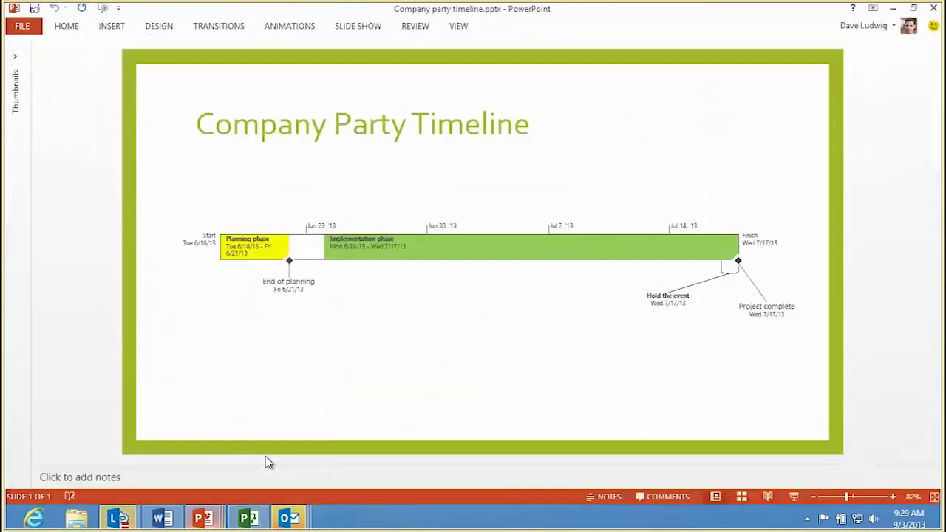
click(516, 238)
key(Delete)
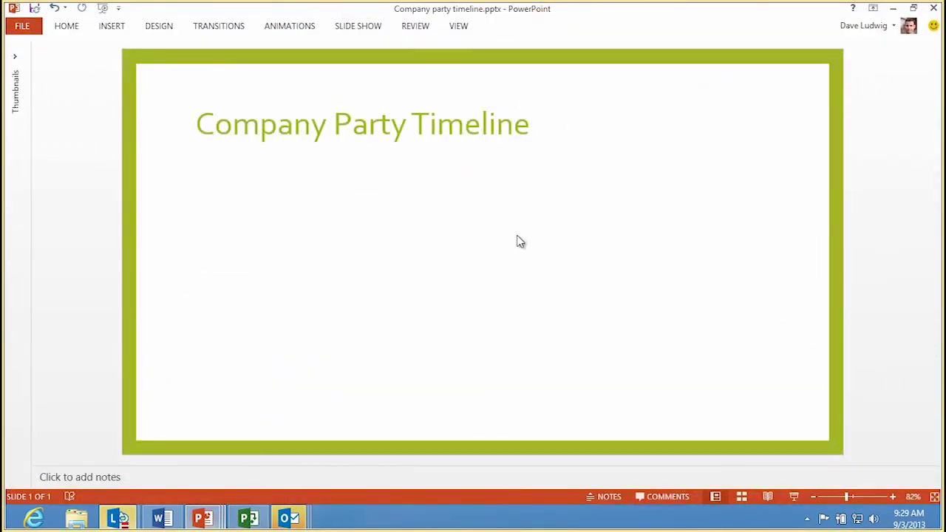
key(ctrl+v)
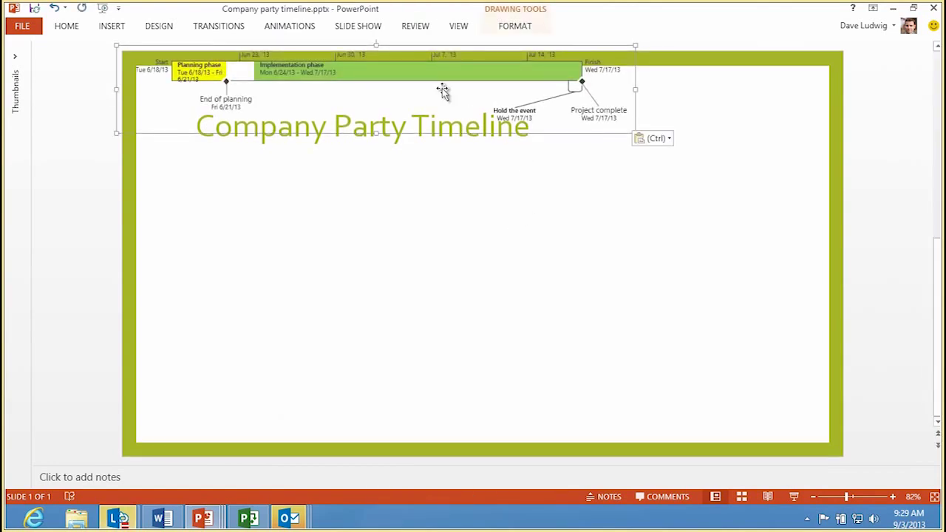
mouse_move(427, 48)
mouse_down()
mouse_move(490, 214)
mouse_move(537, 217)
mouse_move(537, 231)
mouse_up()
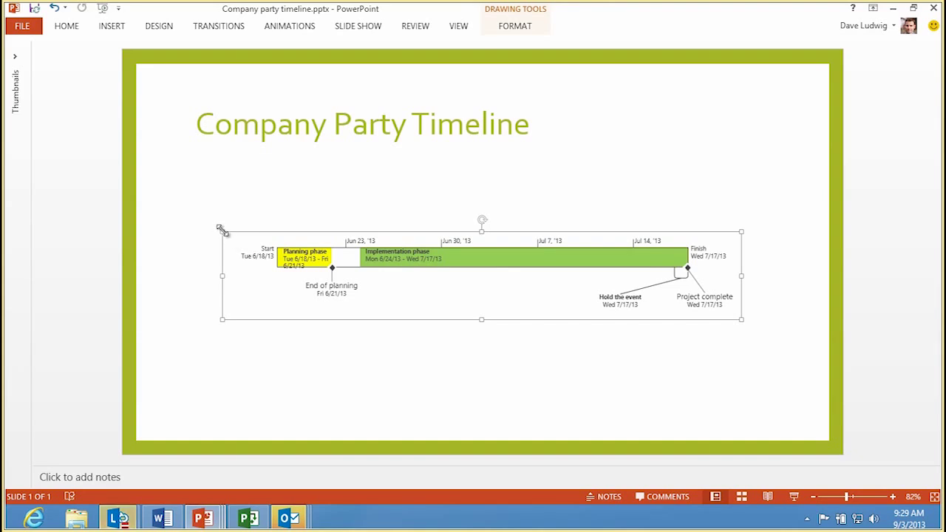
mouse_move(222, 231)
mouse_down()
mouse_move(214, 221)
mouse_move(228, 226)
mouse_move(197, 199)
mouse_move(220, 212)
mouse_move(185, 199)
mouse_move(276, 222)
mouse_up()
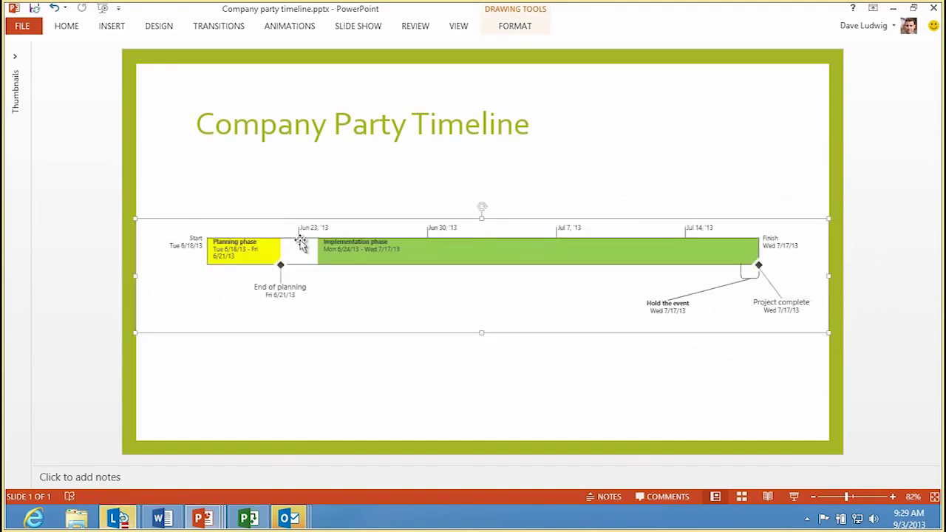
click(425, 370)
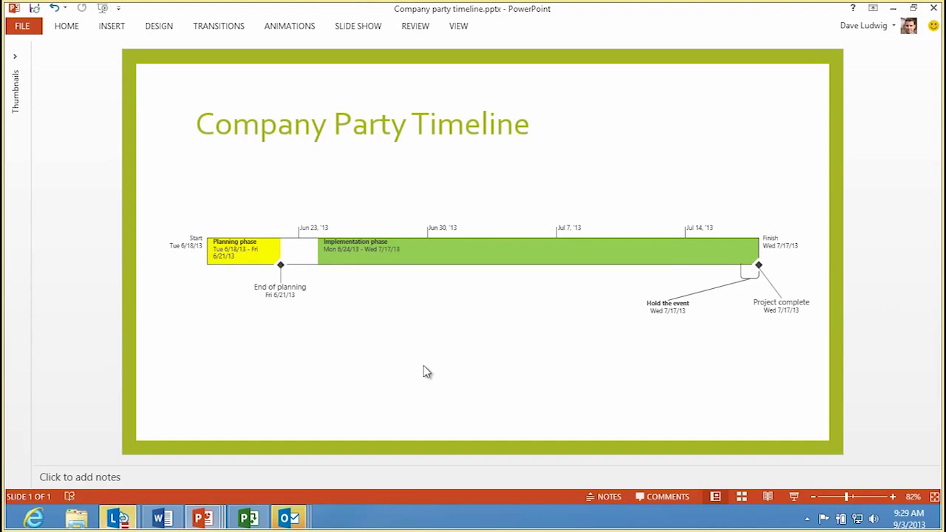